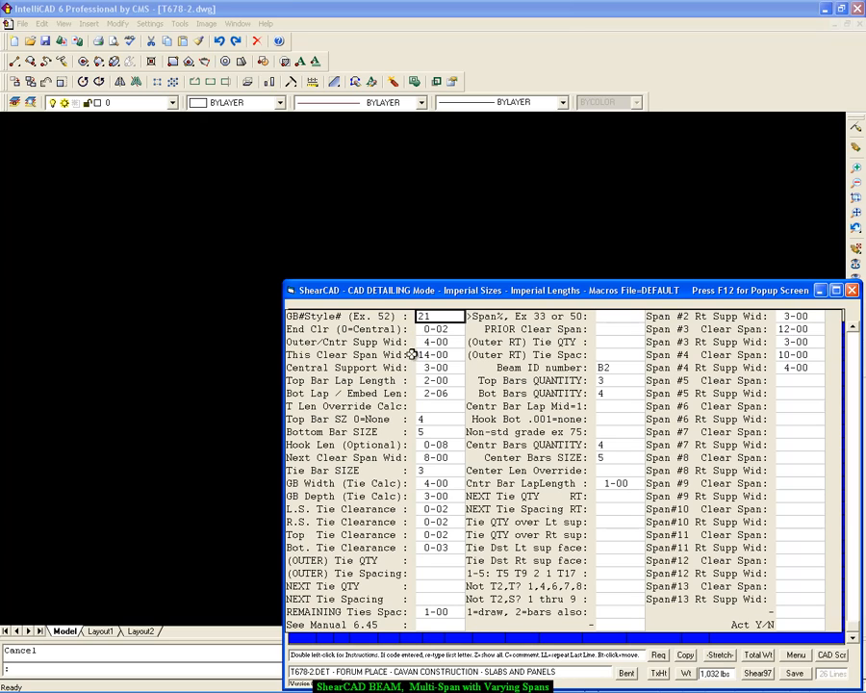
Review the beam's style, support and span widths, lap lengths, bar sizes, dimensions, and tie clearance and spacing entries
left_click(364, 331)
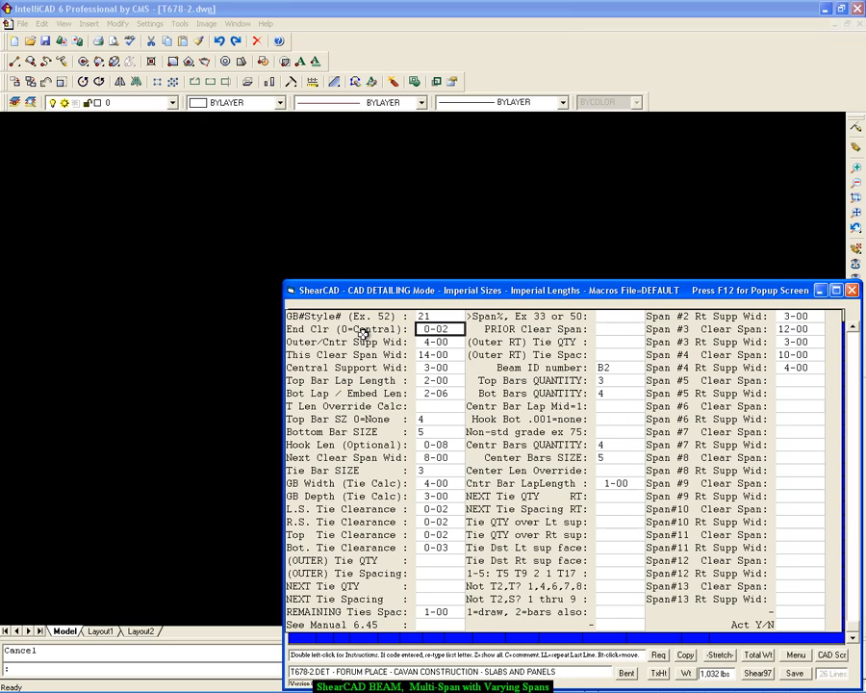
key("Return")
key("Return")
key("Return")
key("Return")
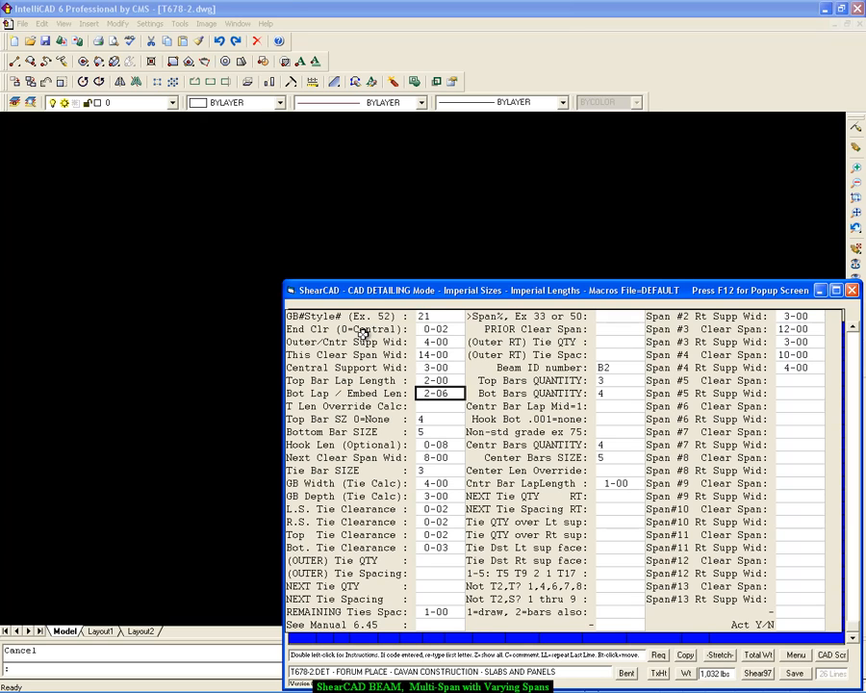
key("Return")
key("Return")
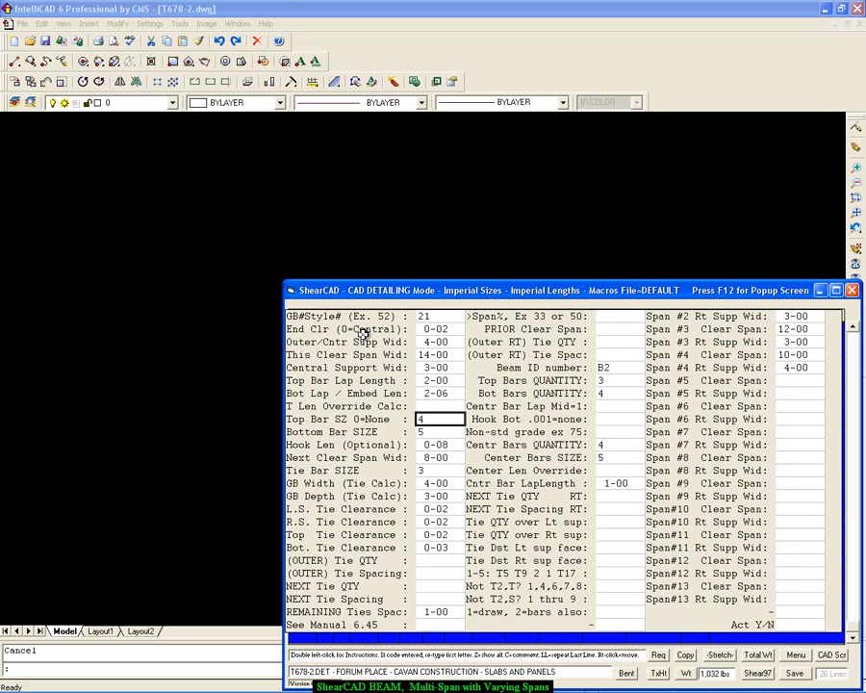
key("Return")
key("Return")
key("Return")
key("Return")
key("Return")
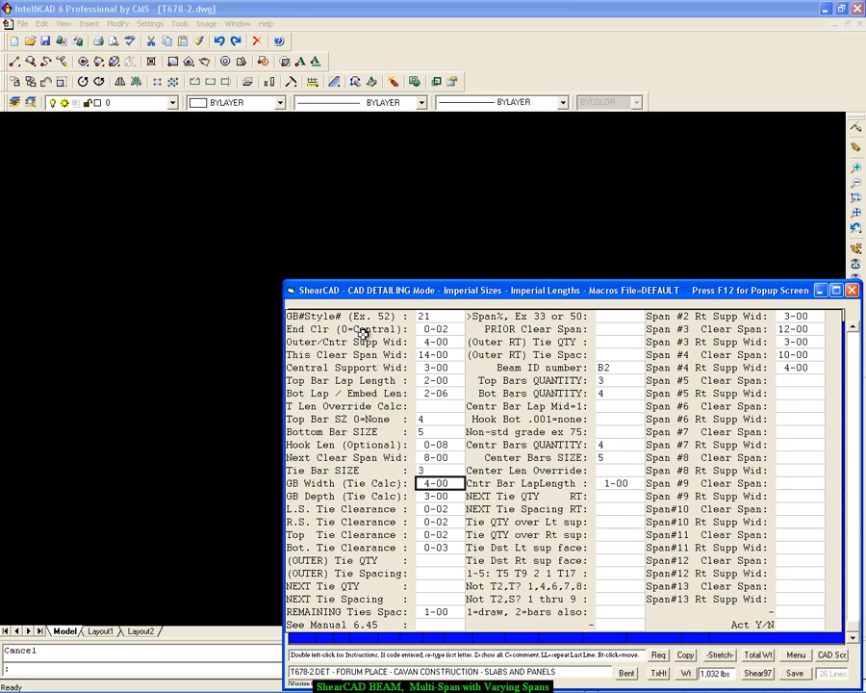
key("Return")
key("Return")
key("Return")
key("Return")
key("Return")
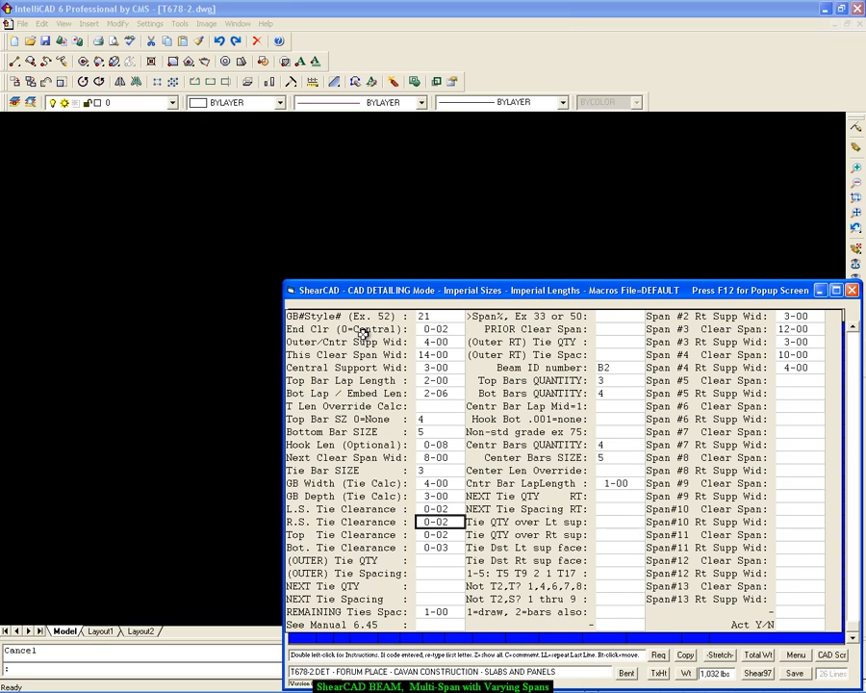
key("Return")
key("Return")
key("Return")
key("Return")
key("Return")
key("Return")
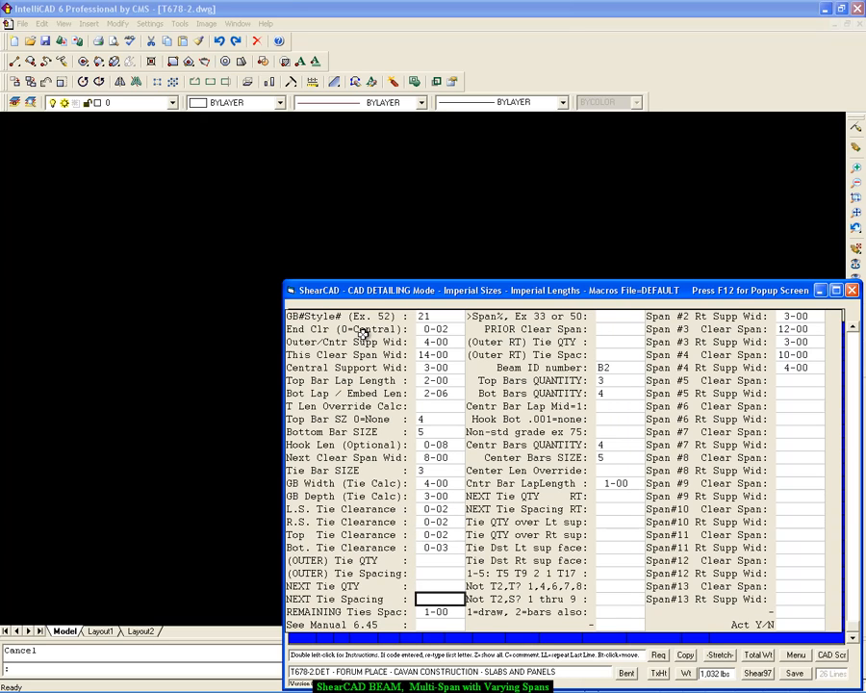
key("Return")
key("Return")
Review the beam ID, top, bottom and center bar quantities, center bar size and center bar lap length entries
key("Return")
key("Return")
key("Return")
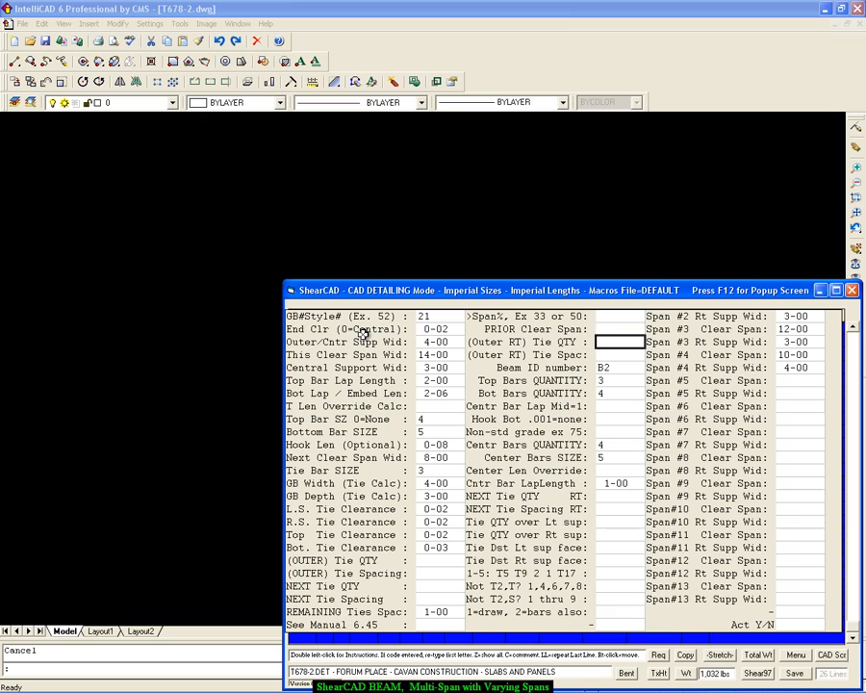
key("Return")
key("Return")
key("Return")
key("Return")
key("Return")
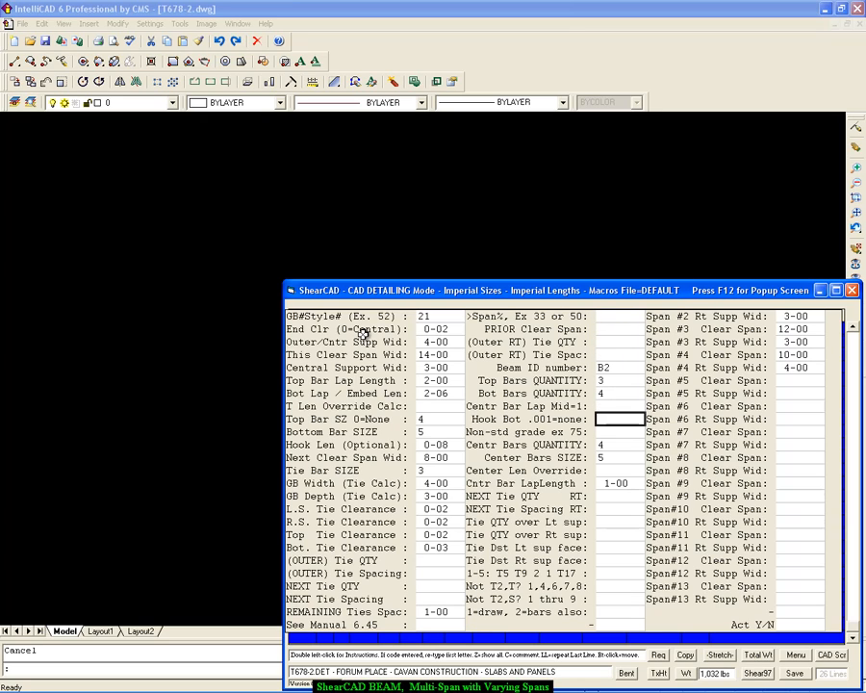
key("Return")
key("Return")
key("Return")
key("Return")
key("Return")
key("Return")
key("Return")
key("Return")
key("Return")
key("Return")
key("Return")
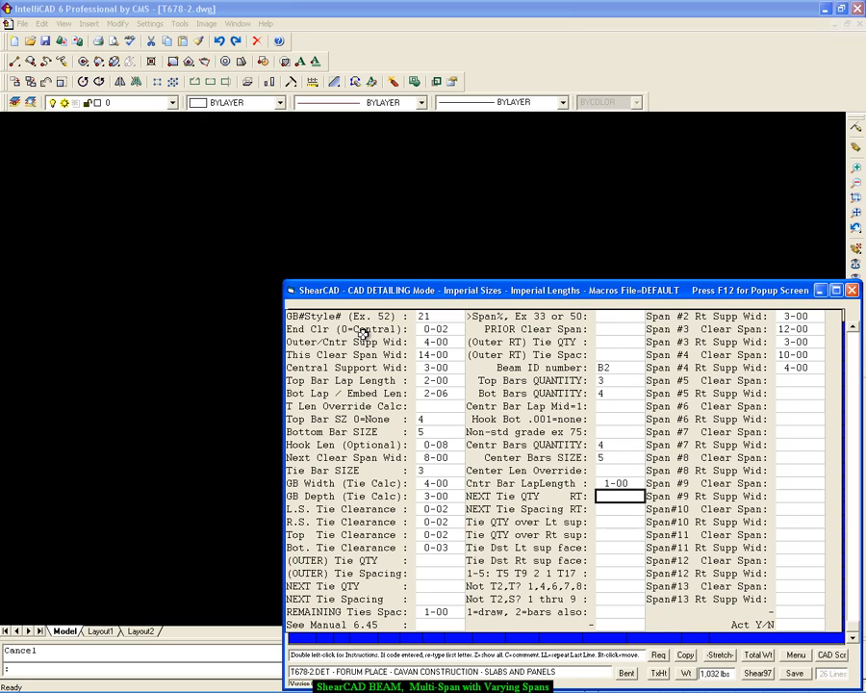
Set the beam's draw option to 2 so the bars are generated along with the drawing
key("Return")
key("Return")
key("Return")
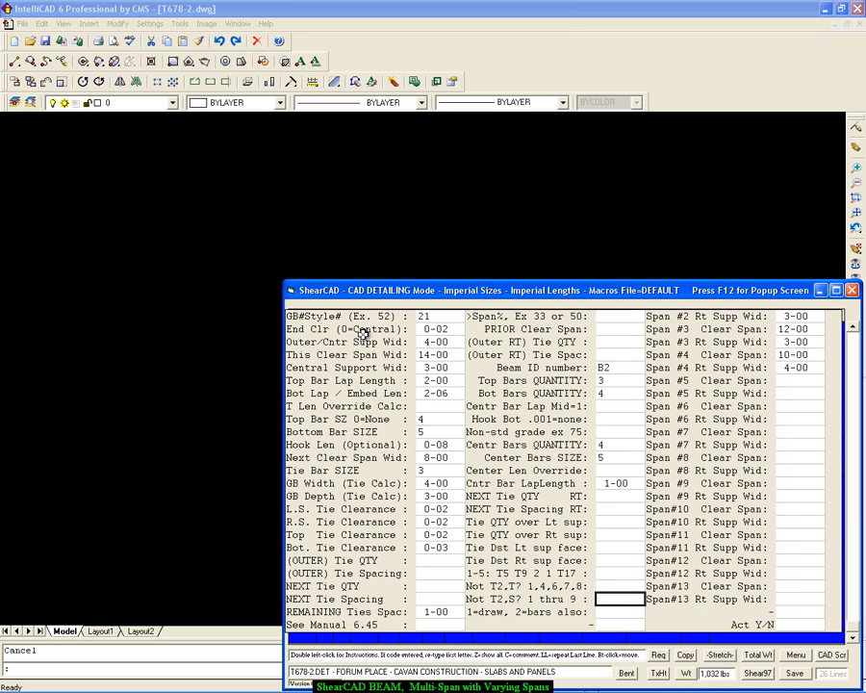
type("2")
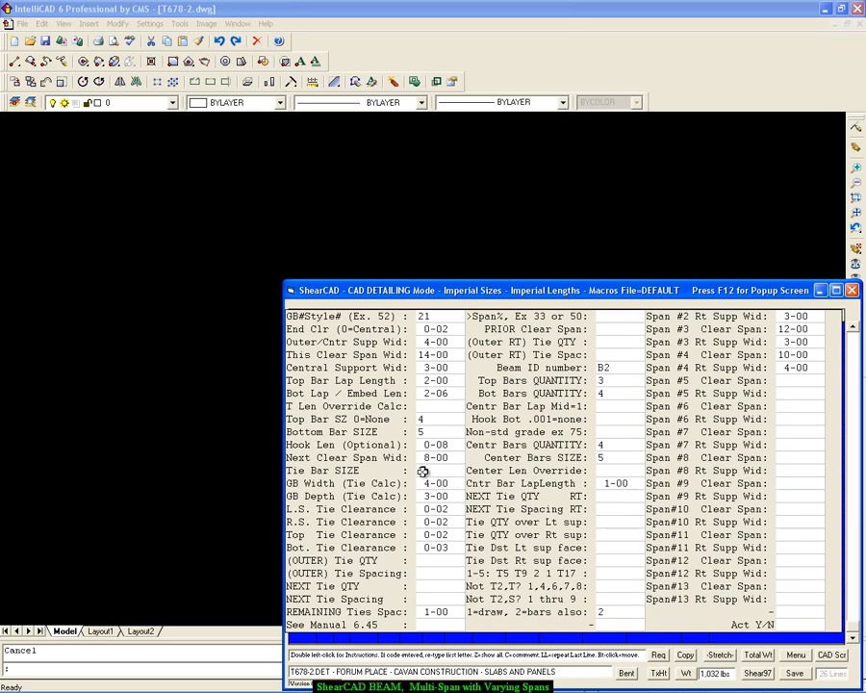
Review the clear span and right support width entries for each additional span, focusing on spans 2 through 4
key("Return")
key("Return")
key("Return")
key("Return")
key("Return")
key("Return")
key("Return")
key("Return")
key("Return")
key("Return")
key("Return")
key("Return")
key("Return")
key("Return")
key("Return")
key("Return")
key("Return")
key("Return")
key("Return")
key("Return")
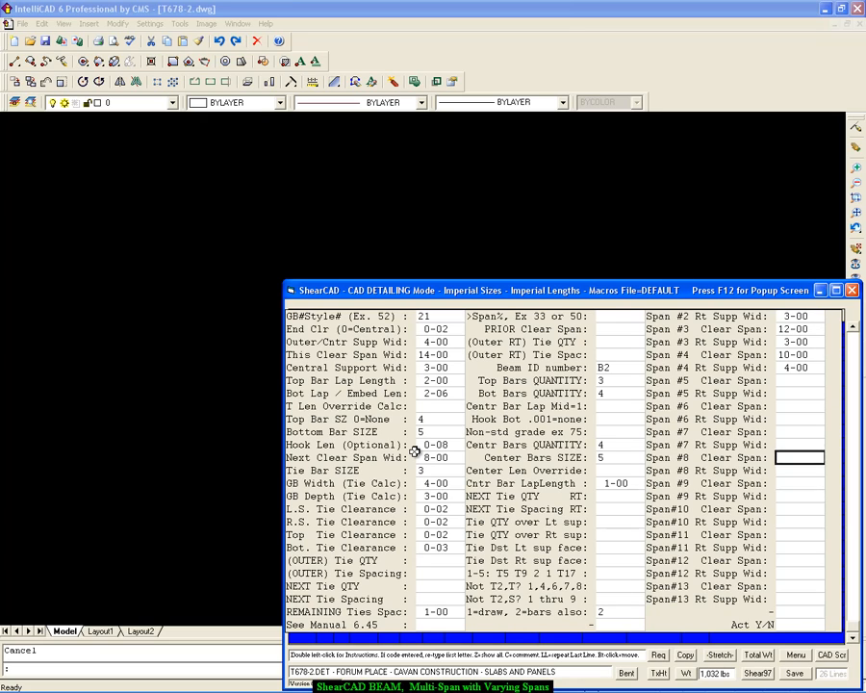
key("Down")
key("Down")
key("Down")
key("Down")
key("Up")
key("Up")
key("Up")
key("Up")
key("Up")
key("Up")
key("Up")
key("Up")
key("Up")
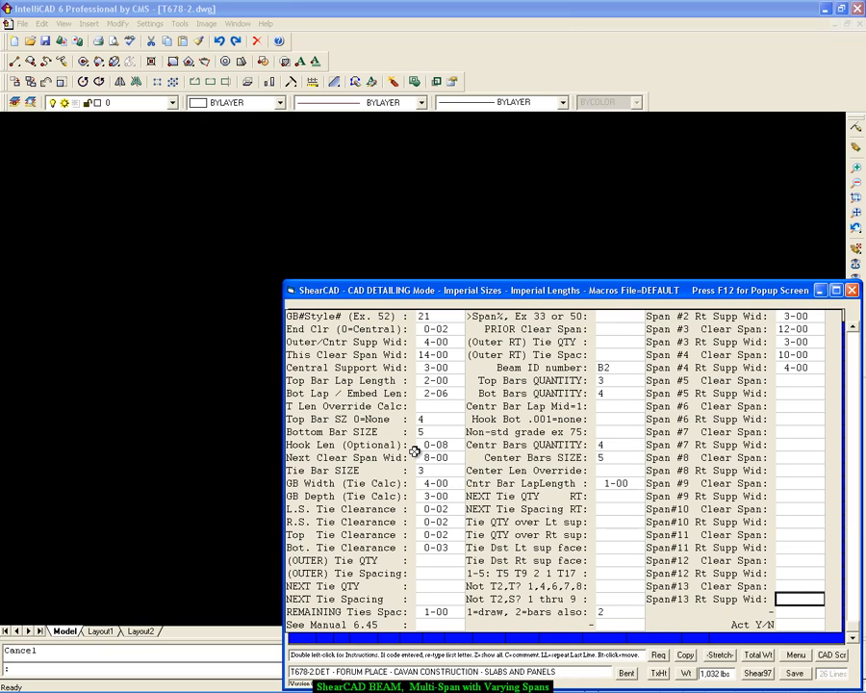
key("Up")
key("Up")
key("Up")
key("Up")
key("Up")
key("Up")
key("Up")
key("Up")
key("Up")
key("Up")
key("Up")
key("Up")
key("Up")
key("Up")
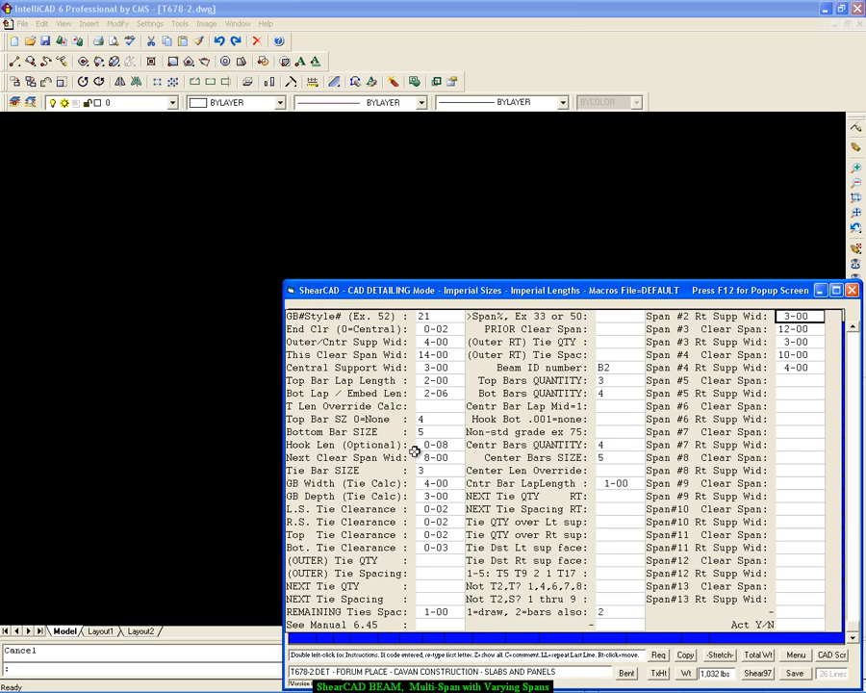
key("Down")
key("Down")
key("Down")
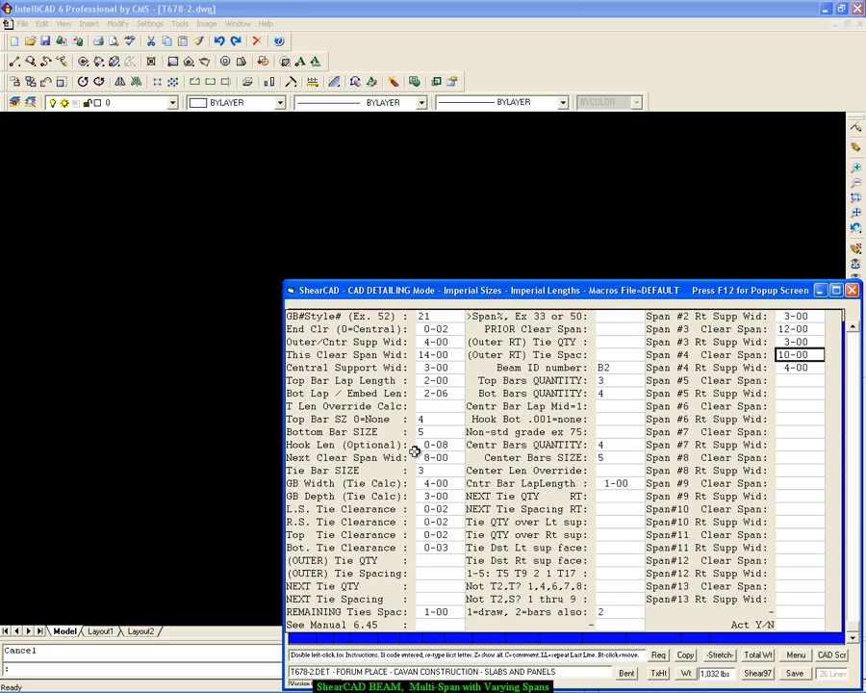
Activate the beam entry with Y and decline changing the new lines to match pre-existing marks
key("Down")
key("Down")
key("Down")
key("Down")
key("Down")
key("Down")
key("Down")
key("Down")
key("Down")
key("Down")
key("Down")
key("Down")
key("Down")
key("Down")
key("Down")
key("Down")
key("Down")
key("Down")
key("Down")
key("Down")
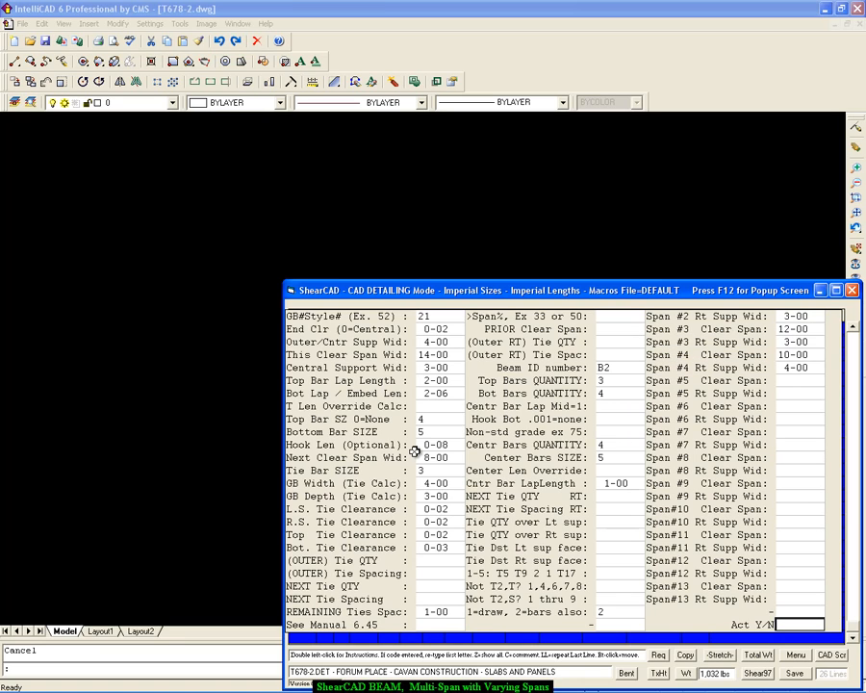
type("Y")
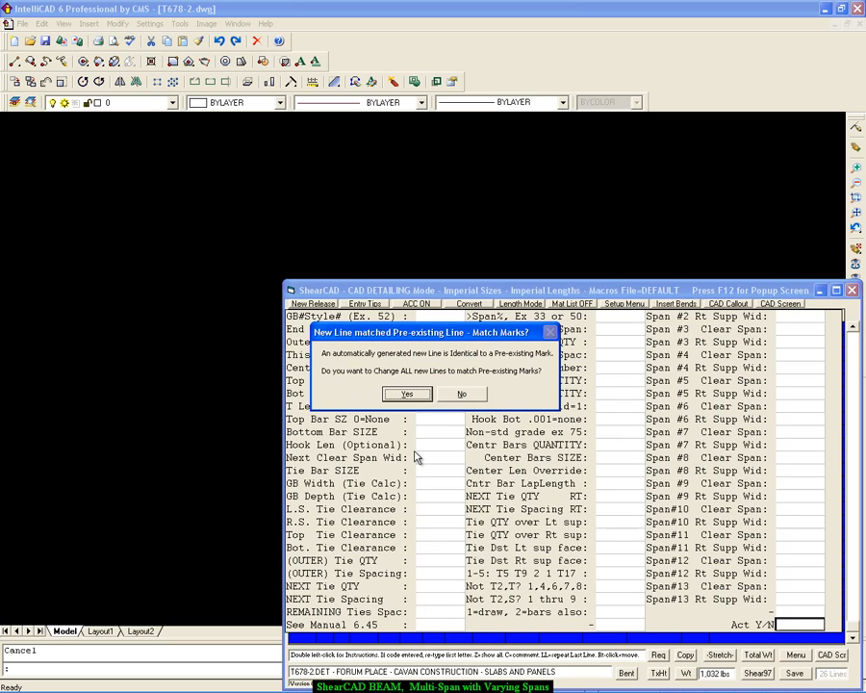
left_click(464, 394)
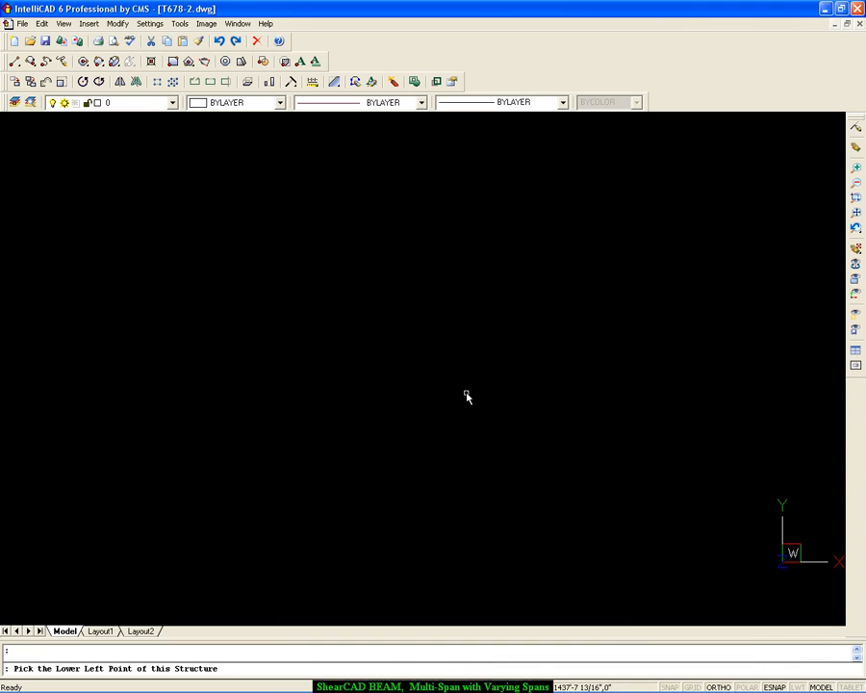
Place the beam by its lower left point in the empty model space and return to the CAD drawing
left_click(85, 478)
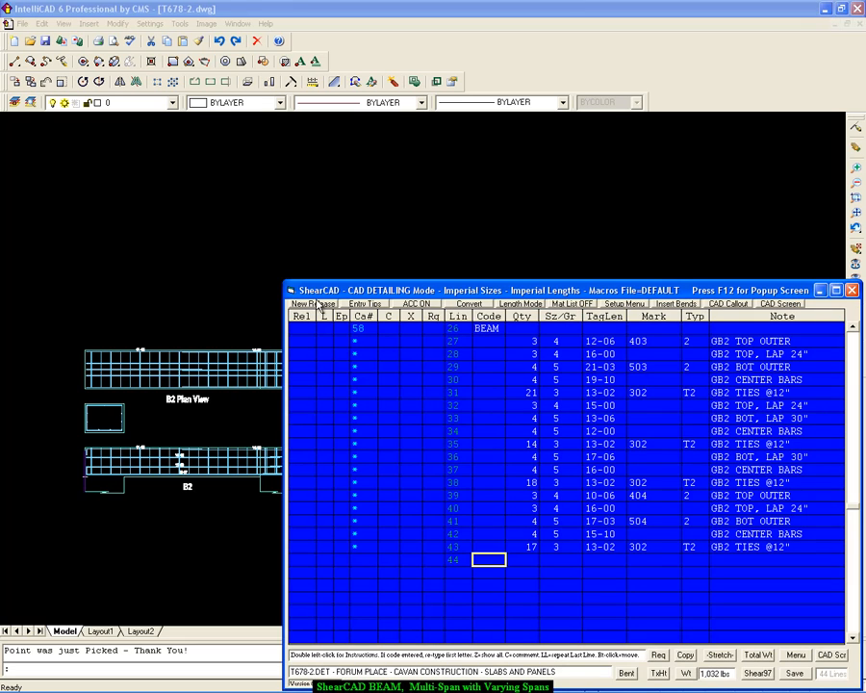
left_click(237, 334)
key("Escape")
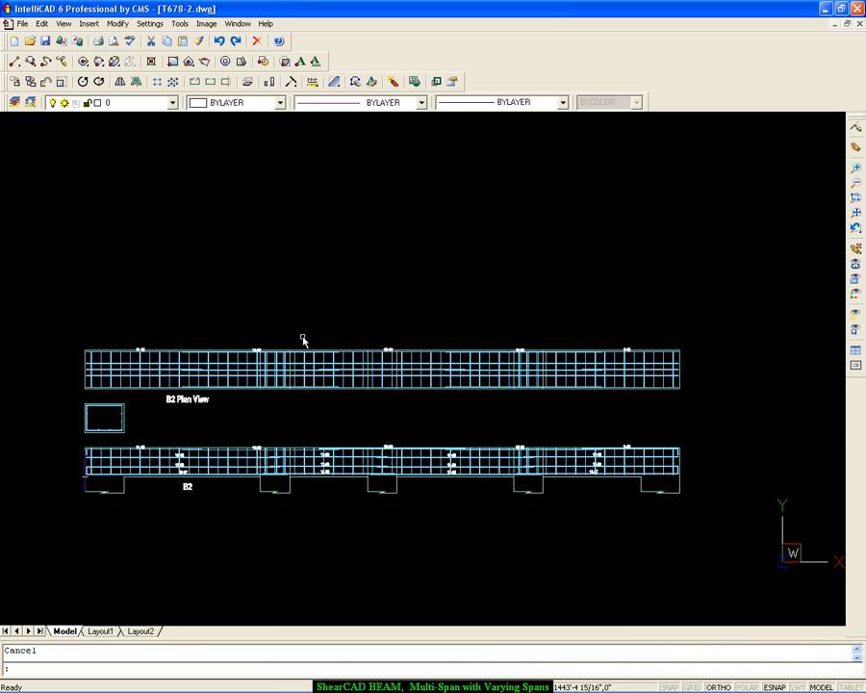
Examine the bar lengths, laps, hooks and tie spacing in the B2 elevation, span by span from its left end
middle_click_drag(233, 348, 349, 284)
scroll(287, 287, "up", 4)
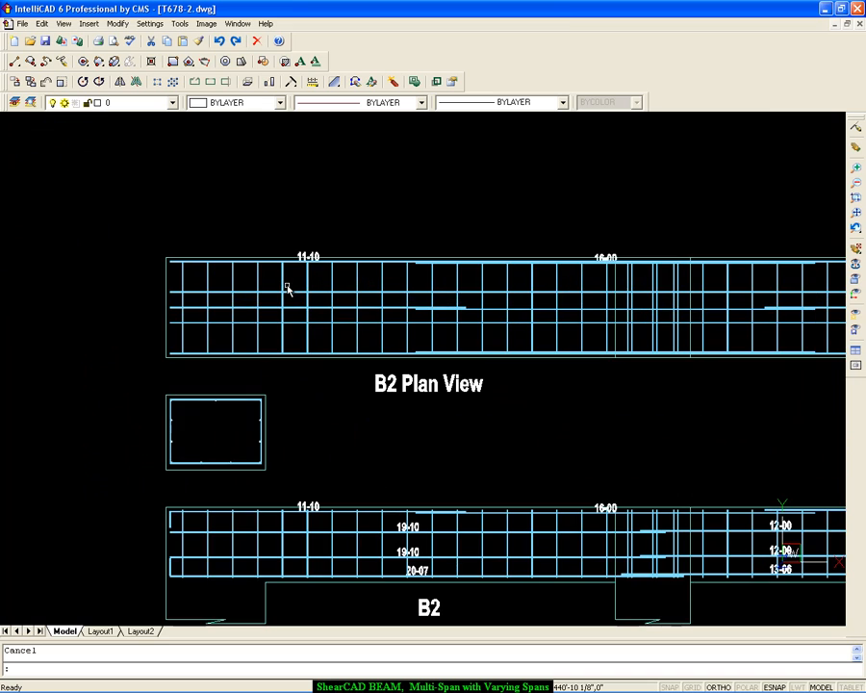
middle_click_drag(329, 483, 292, 264)
scroll(289, 302, "up", 2)
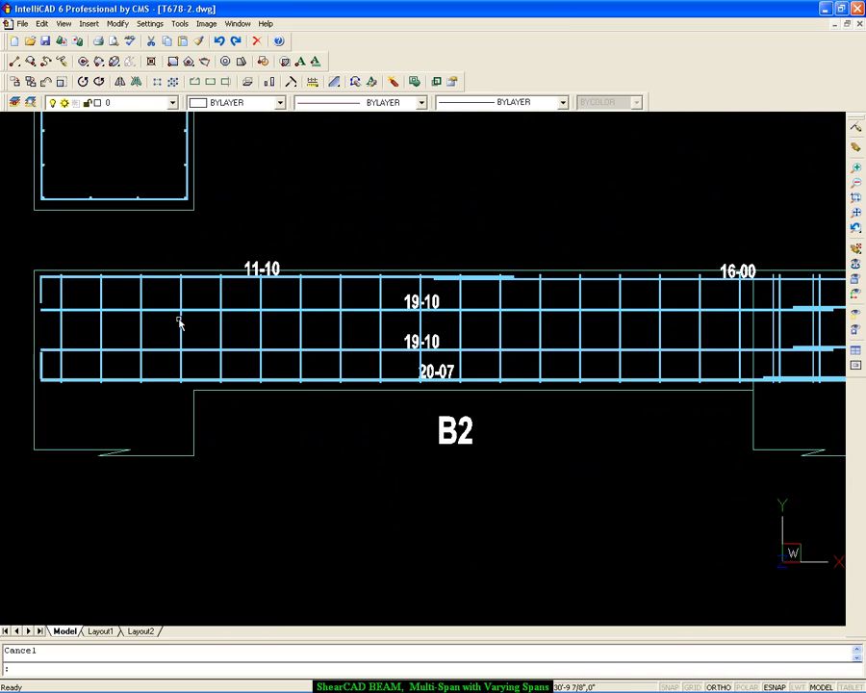
scroll(241, 313, "up", 2)
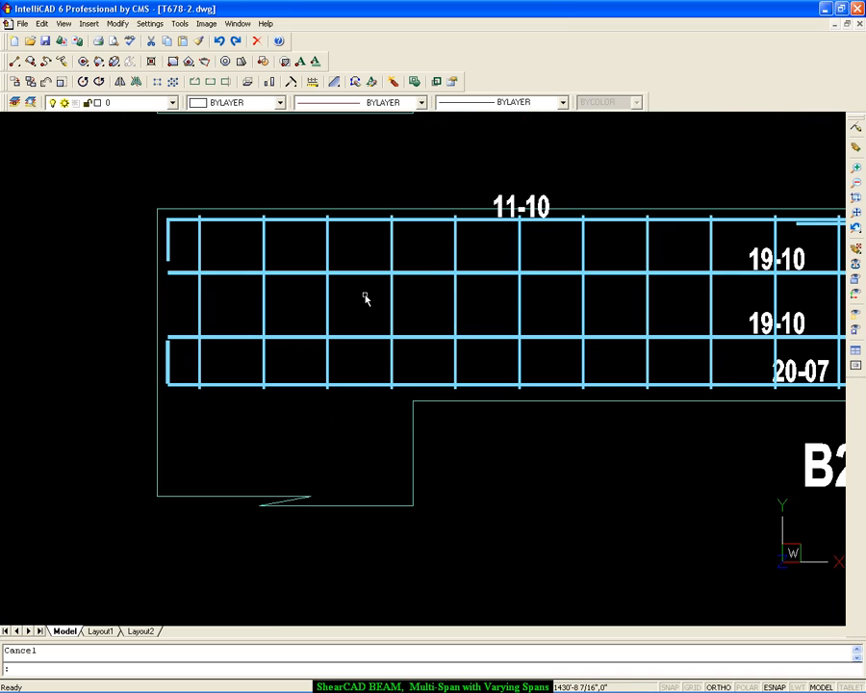
middle_click_drag(502, 284, 228, 290)
middle_click_drag(603, 279, 319, 284)
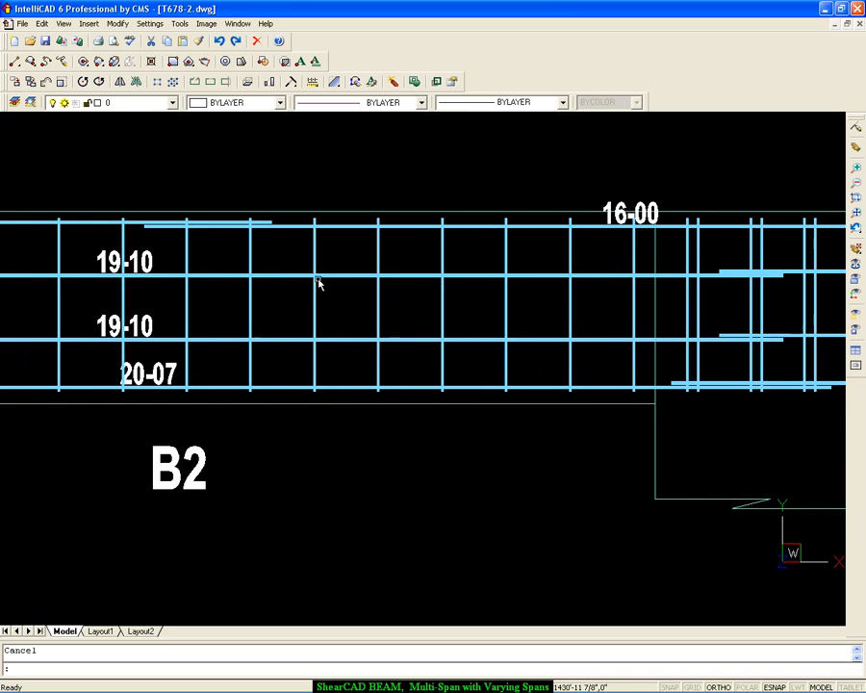
middle_click_drag(669, 255, 546, 251)
mouse_move(828, 274)
middle_mouse_down()
mouse_move(553, 272)
mouse_move(518, 253)
mouse_move(657, 263)
middle_mouse_up()
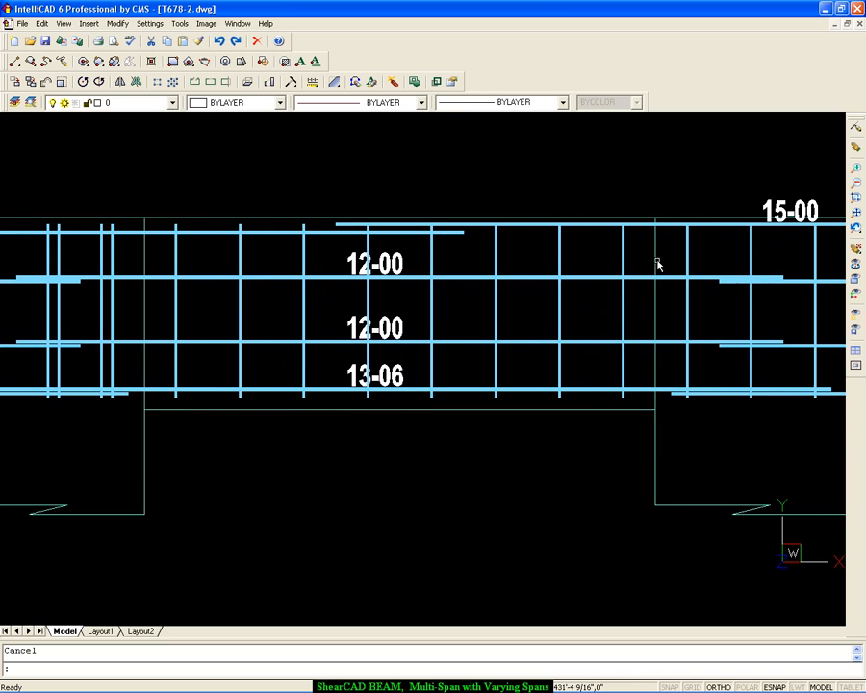
mouse_move(759, 245)
middle_mouse_down()
mouse_move(385, 246)
mouse_move(466, 239)
middle_mouse_up()
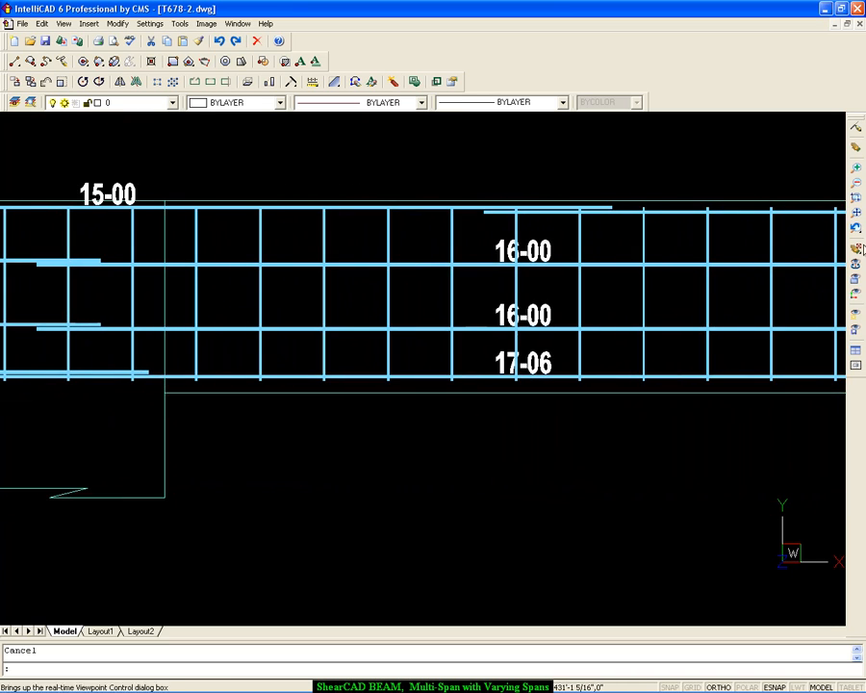
mouse_move(801, 248)
middle_mouse_down()
mouse_move(614, 247)
mouse_move(602, 231)
middle_mouse_up()
middle_click_drag(826, 232, 522, 226)
mouse_move(686, 226)
middle_mouse_down()
mouse_move(567, 226)
mouse_move(652, 222)
middle_mouse_up()
Examine the right end of the B2 elevation and compare the complete plan view and elevation
scroll(650, 219, "down", 5)
scroll(651, 220, "down", 5)
middle_click_drag(733, 218, 608, 217)
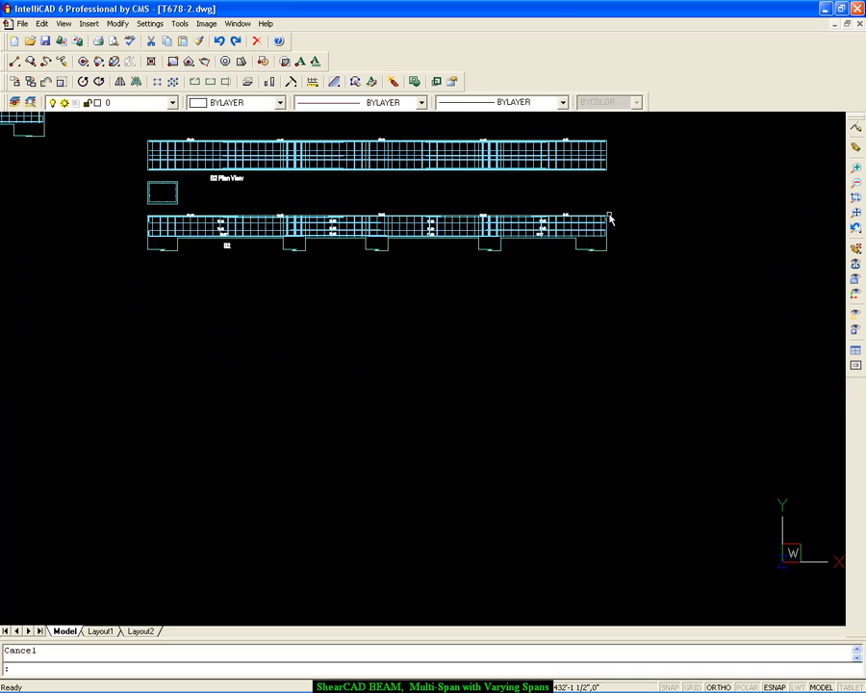
scroll(621, 219, "up", 6)
scroll(621, 217, "up", 5)
scroll(621, 216, "down", 7)
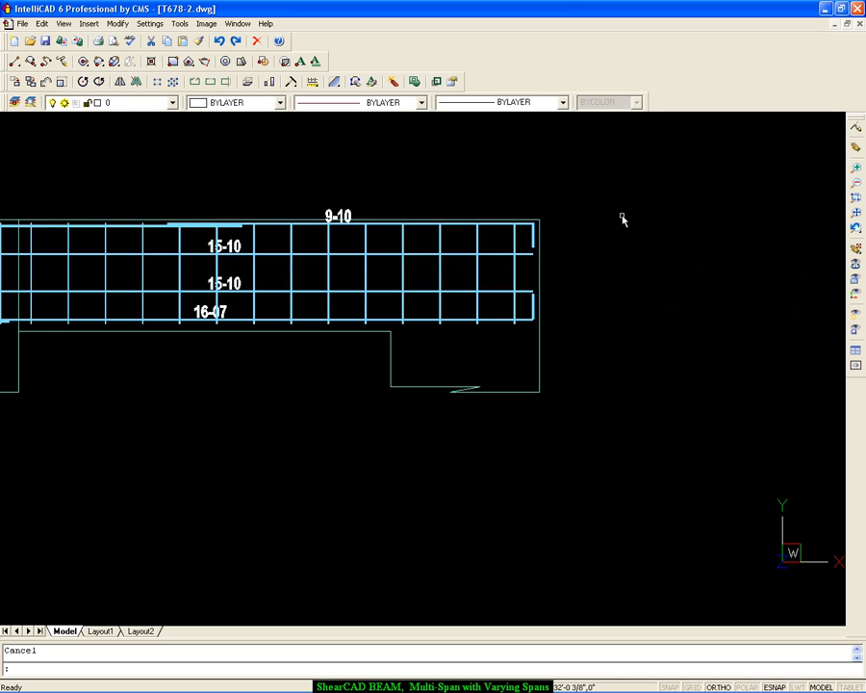
middle_click_drag(554, 186, 636, 381)
scroll(600, 348, "down", 4)
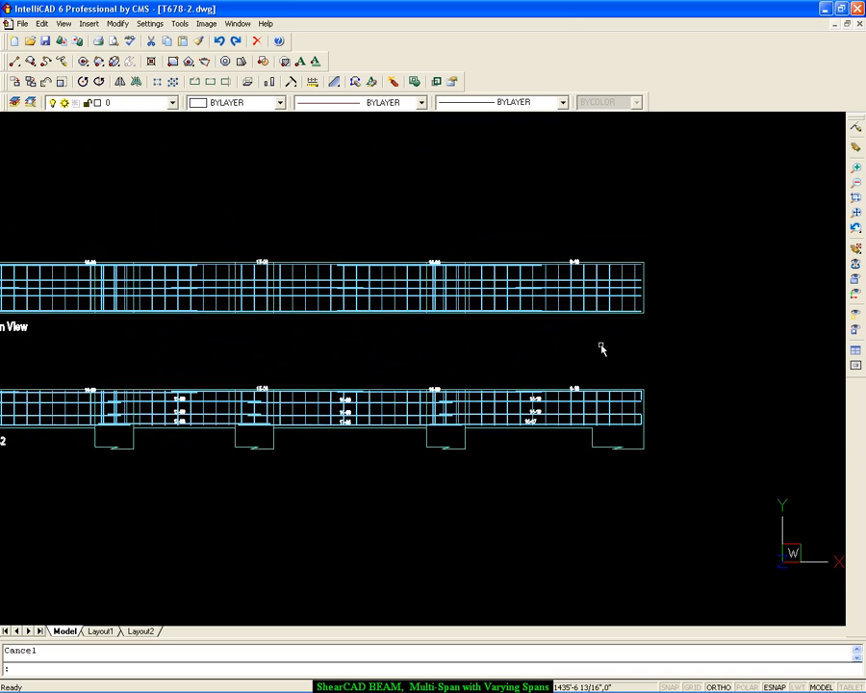
mouse_move(486, 333)
middle_mouse_down()
mouse_move(620, 327)
mouse_move(666, 291)
middle_mouse_up()
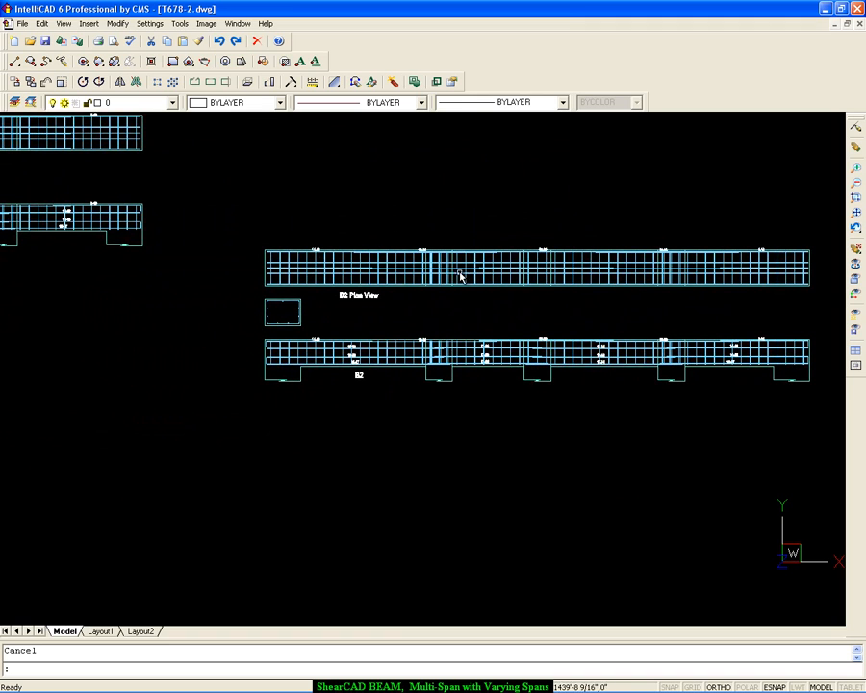
scroll(445, 274, "up", 4)
middle_click_drag(427, 306, 567, 272)
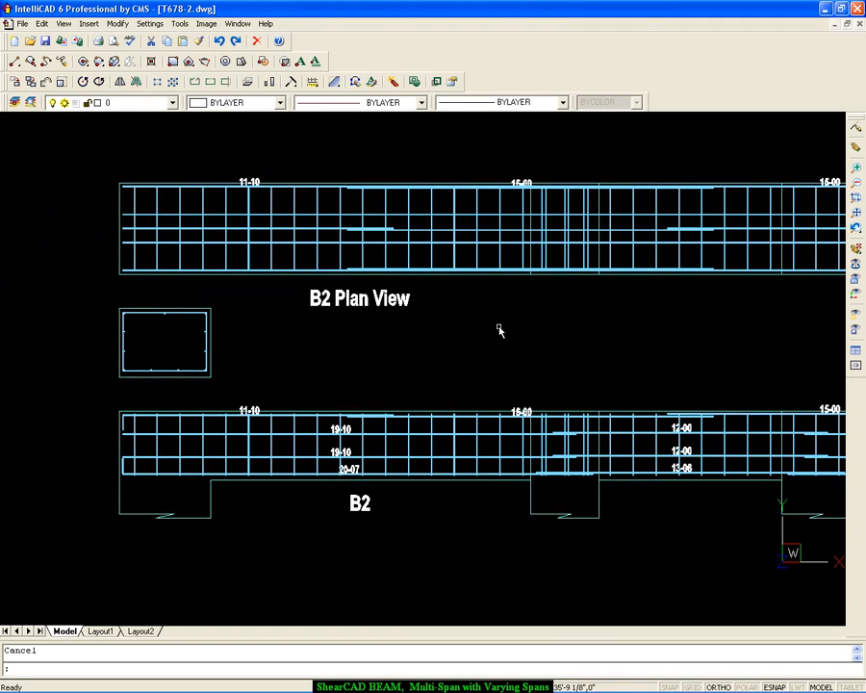
Examine the tie outline and the top, bottom and side bar positions in the B2 cross-section
left_click(101, 389)
key("Escape")
scroll(105, 384, "up", 2)
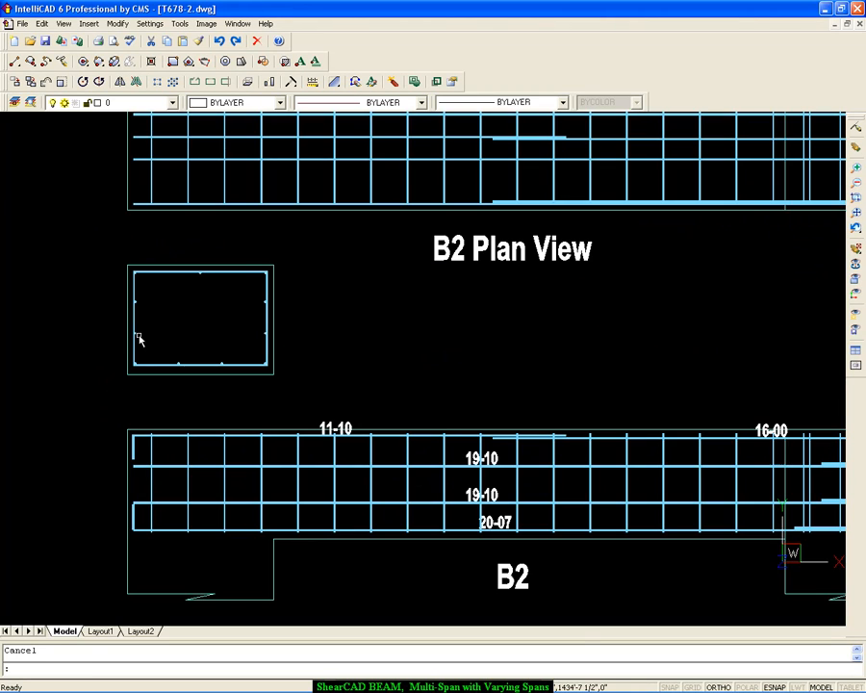
middle_click_drag(140, 339, 266, 423)
scroll(273, 421, "up", 3)
middle_click_drag(440, 364, 343, 424)
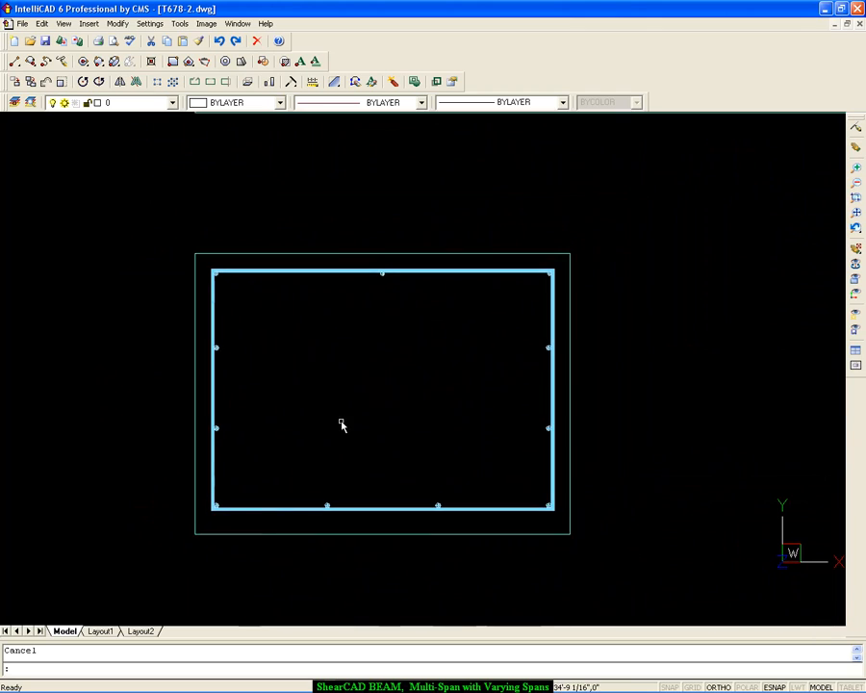
scroll(343, 422, "up", 2)
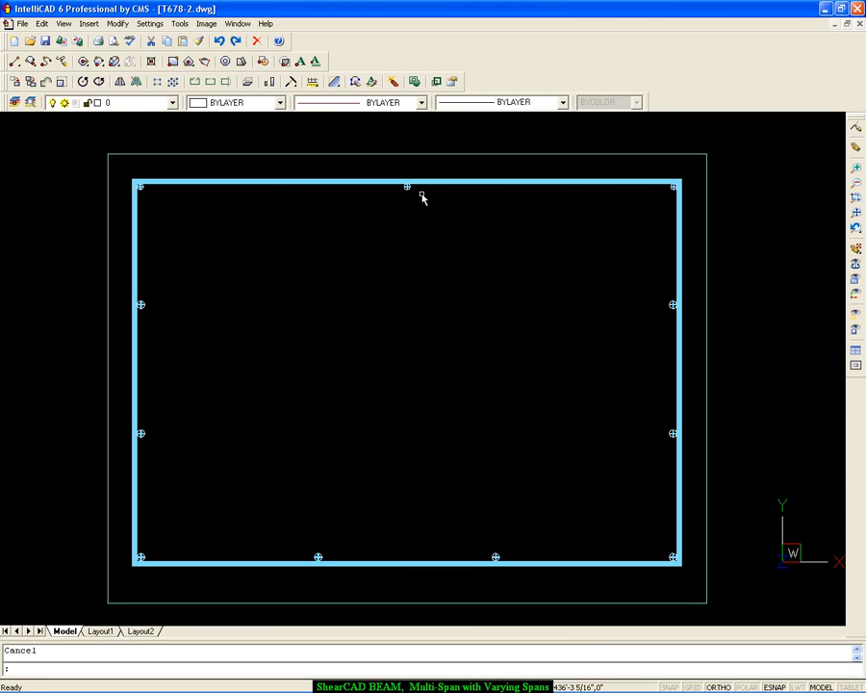
scroll(378, 226, "up", 2)
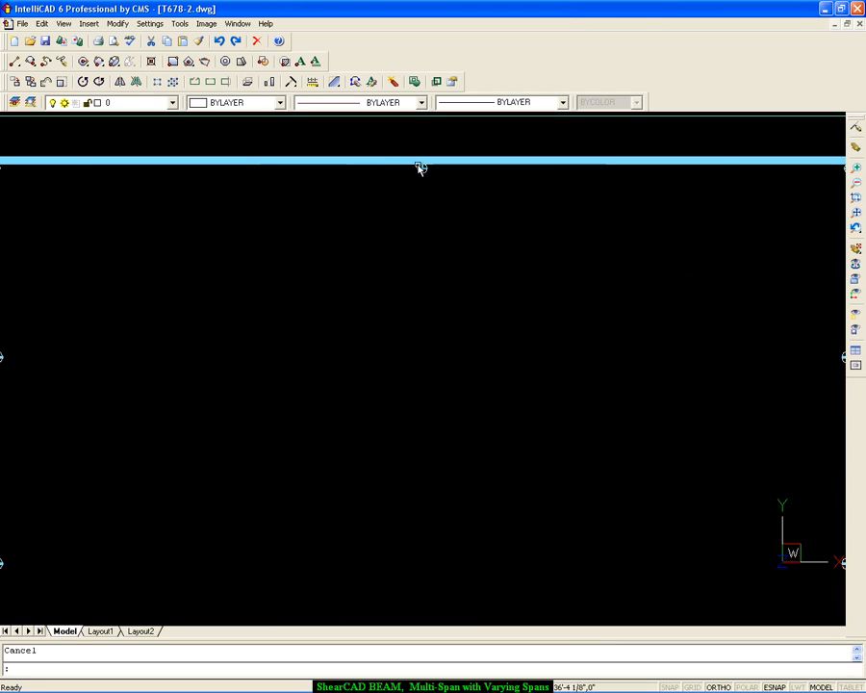
Examine the whole B2 cross-section above the elevation and switch back to the ShearCAD bar list
scroll(419, 170, "down", 3)
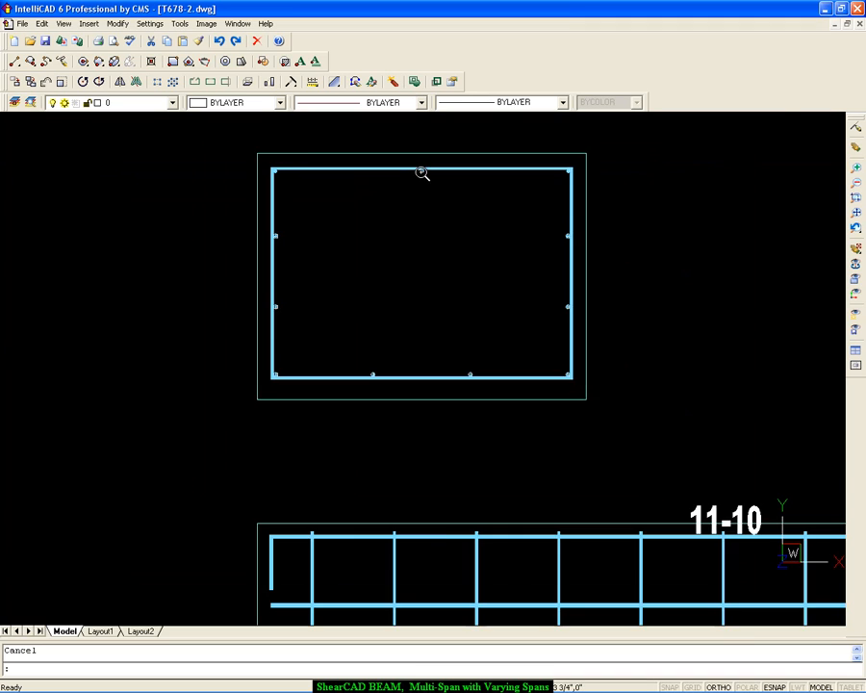
scroll(422, 172, "up", 2)
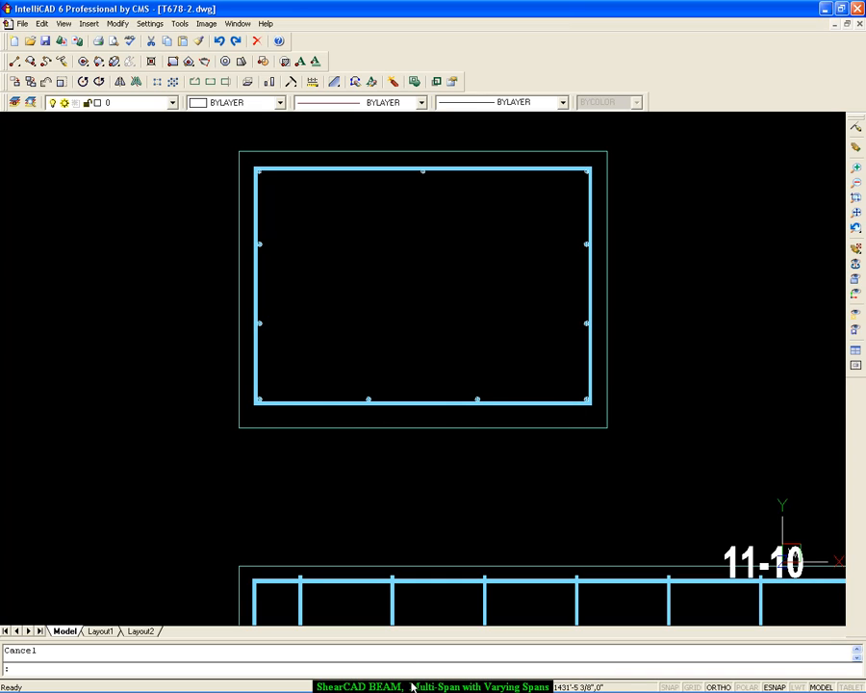
mouse_move(411, 691)
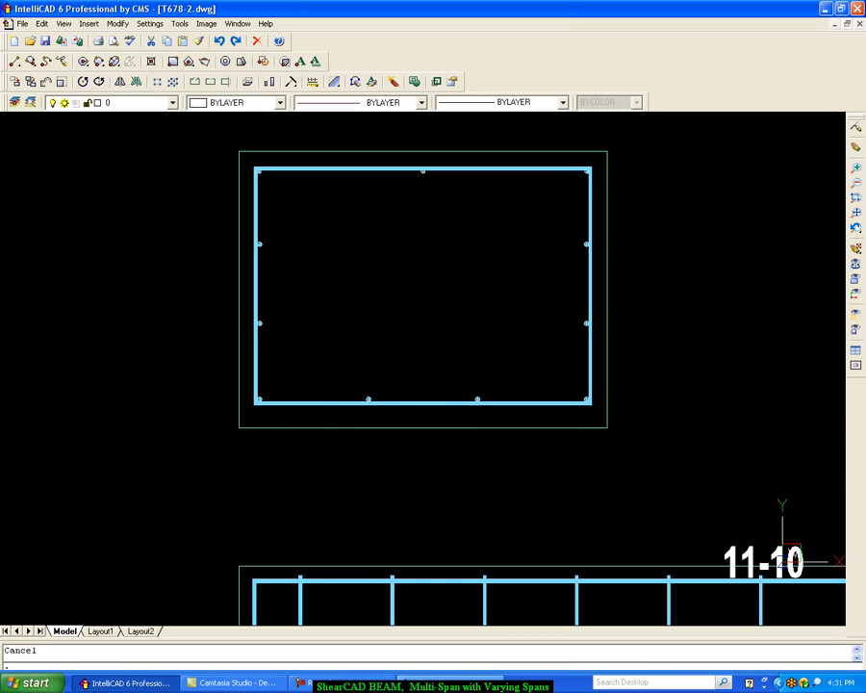
left_click(389, 686)
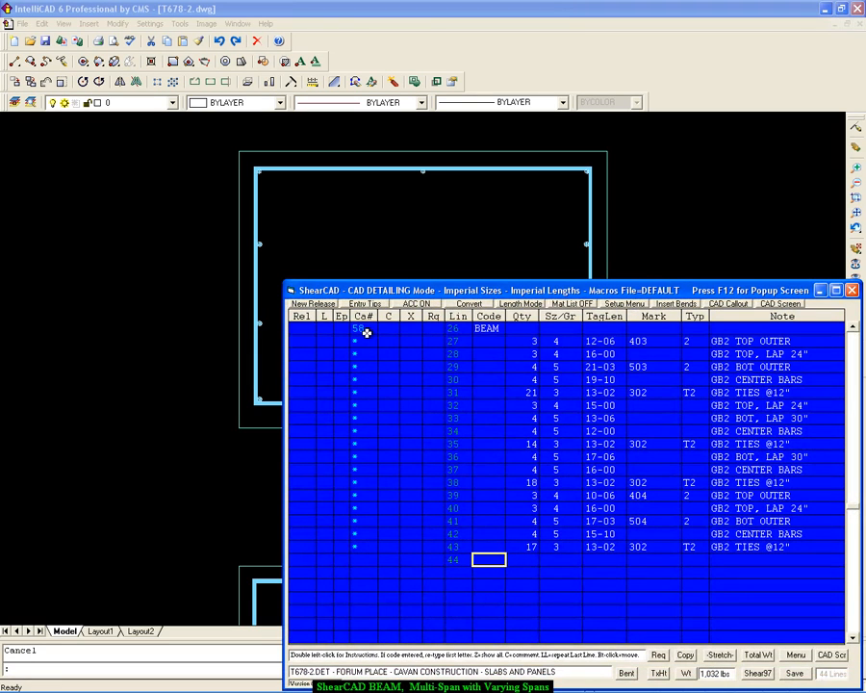
Create a callout for the BEAM lines 26 to 43 titled BEAM B2, in Bend/Bar Schedule with Quantity format with weights included
double_click(358, 327)
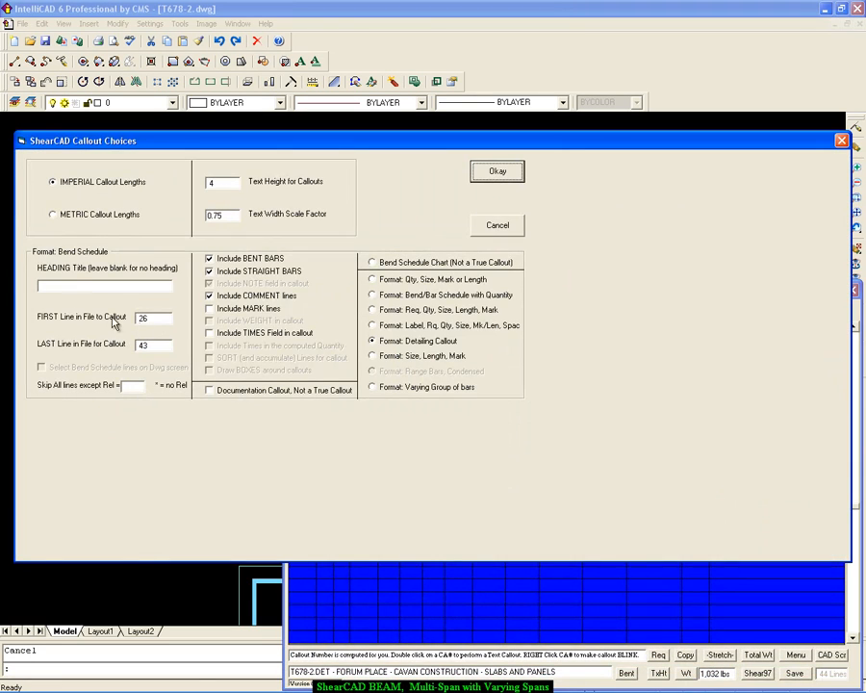
left_click(101, 285)
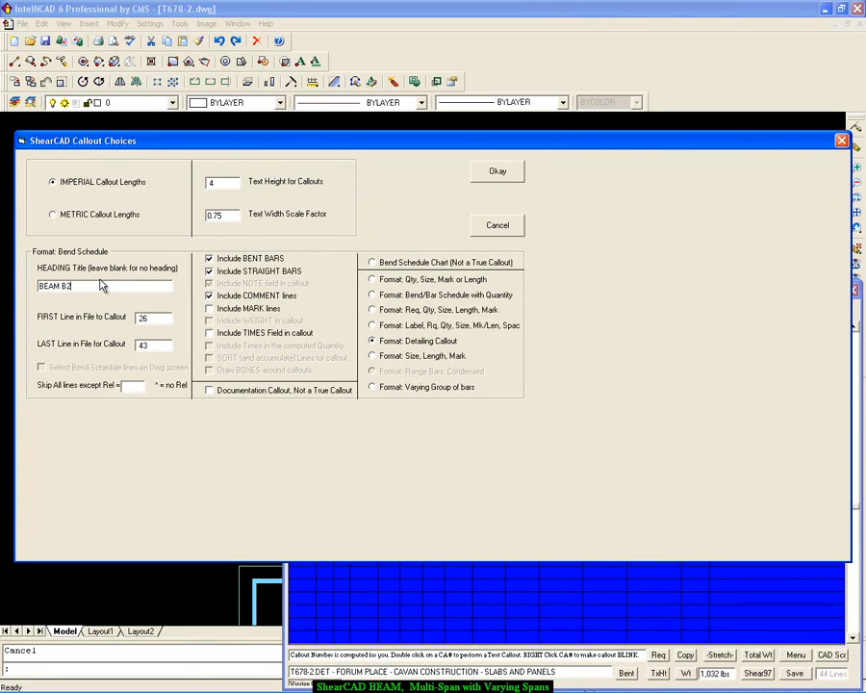
left_click(372, 295)
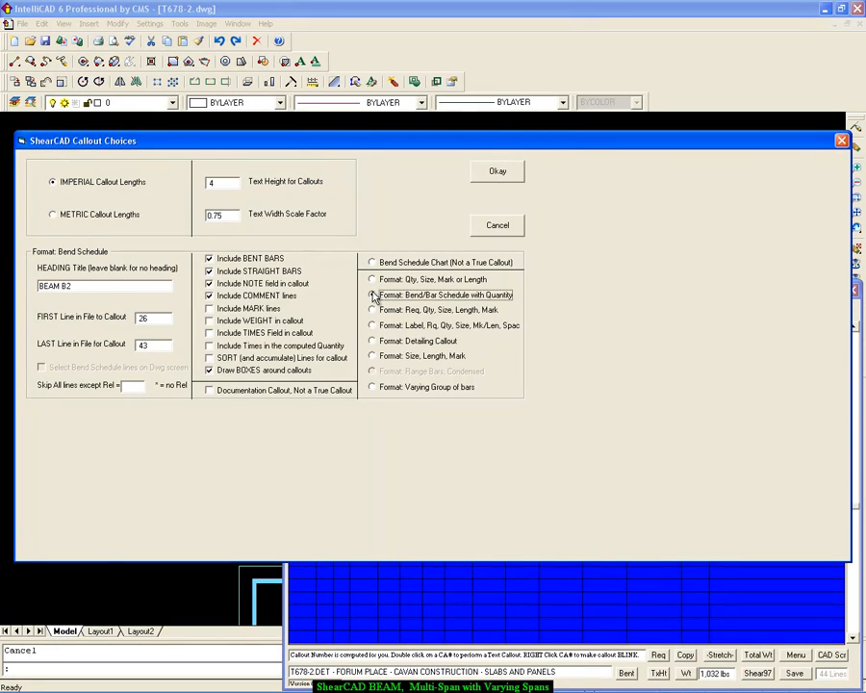
left_click(219, 323)
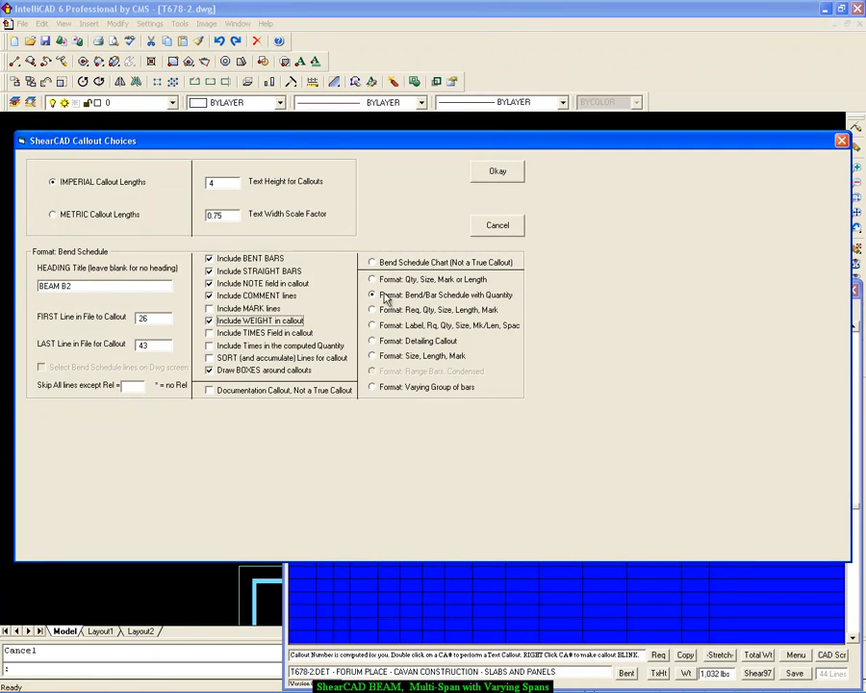
left_click(495, 174)
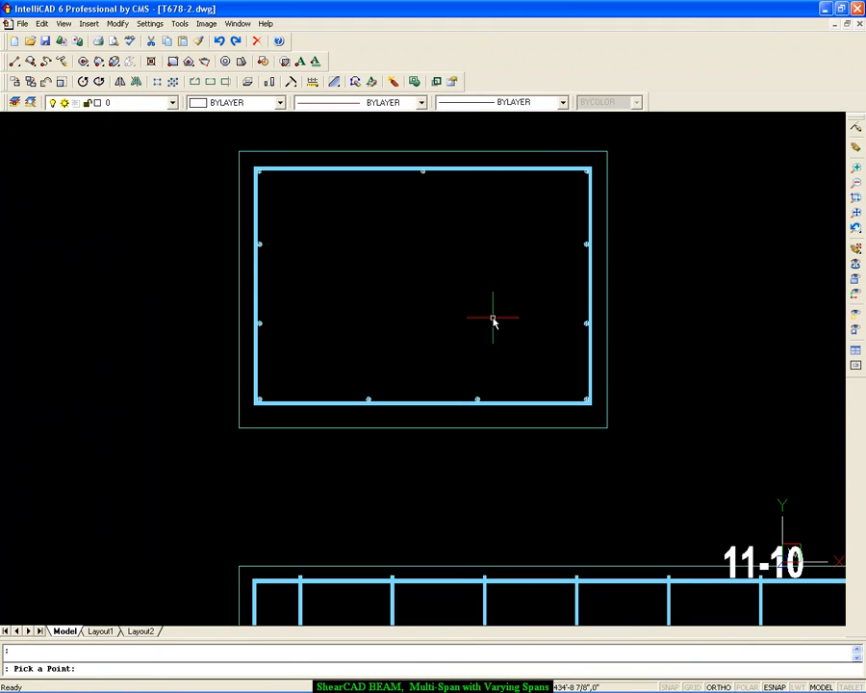
Place the BEAM B2 bar schedule just below the left end of the B2 elevation
scroll(491, 318, "down", 3)
scroll(493, 322, "down", 2)
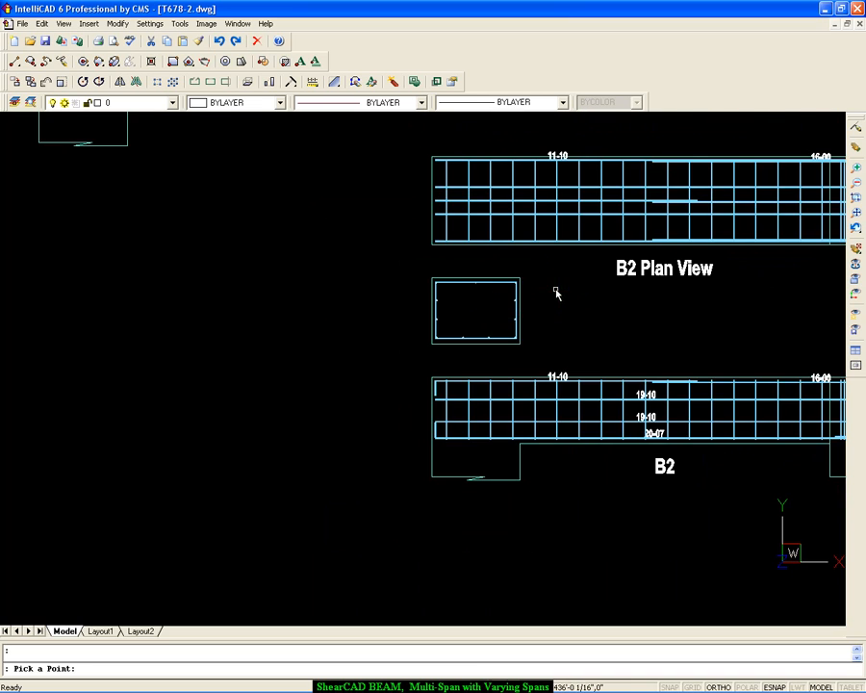
middle_click_drag(554, 293, 258, 263)
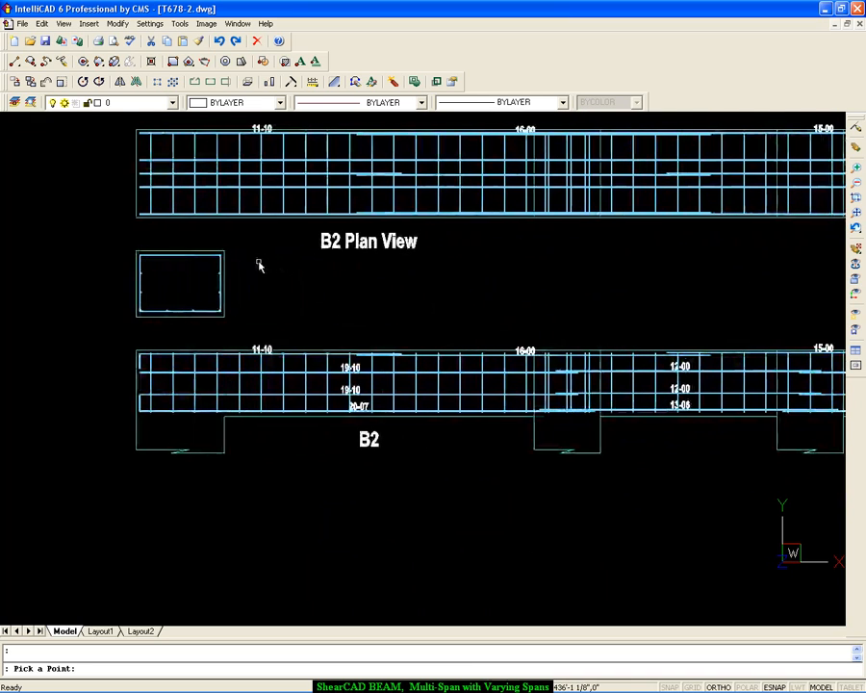
left_click(125, 495)
Examine the quantities, sizes, lengths, marks, bend dimensions, notes and weights in the BEAM B2 schedule beneath the elevation
scroll(186, 487, "down", 2)
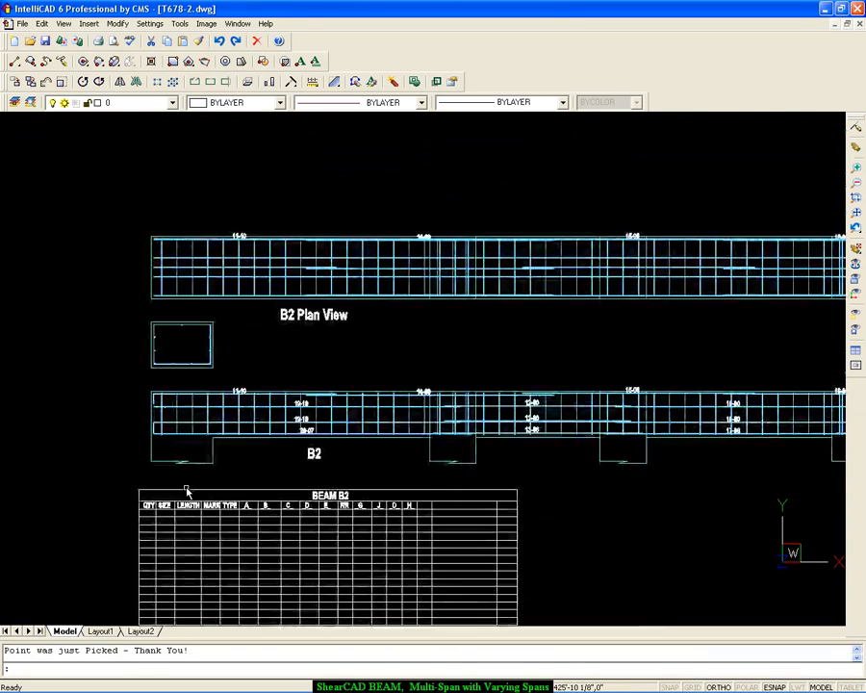
middle_click_drag(245, 552, 226, 402)
scroll(192, 448, "up", 2)
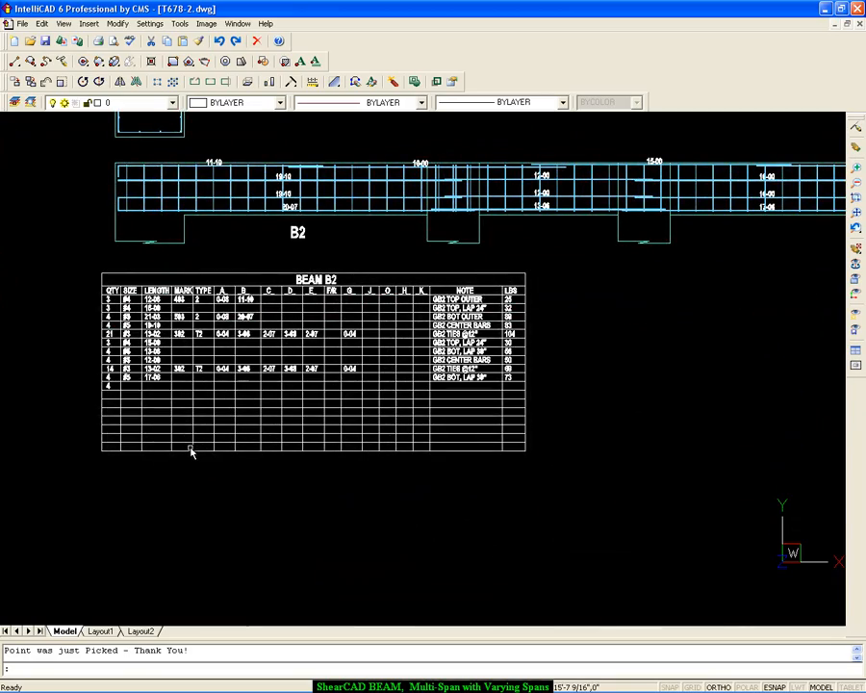
middle_click_drag(191, 449, 263, 448)
scroll(262, 442, "up", 2)
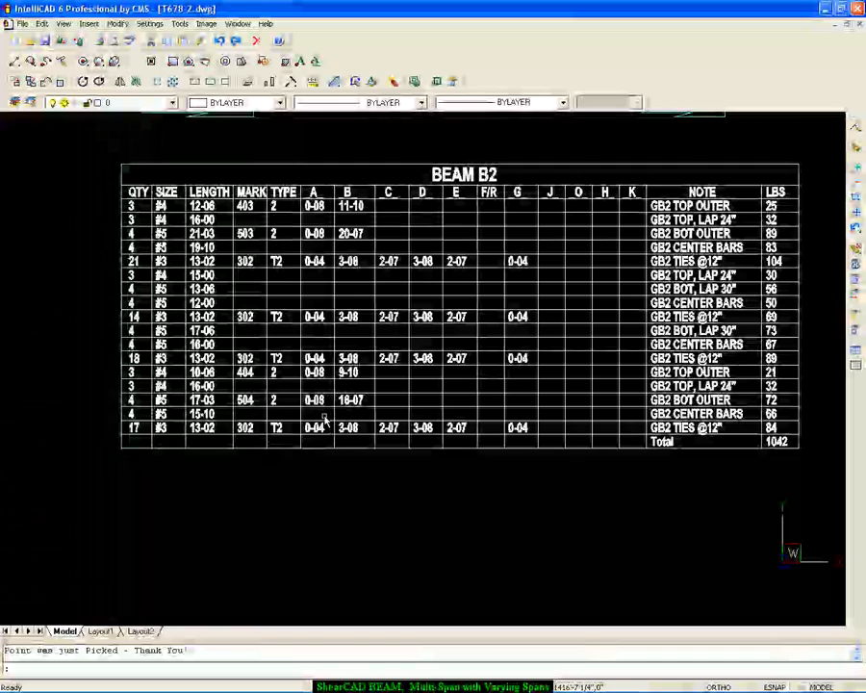
scroll(324, 421, "up", 2)
mouse_move(303, 489)
middle_mouse_down()
mouse_move(318, 476)
mouse_move(318, 413)
middle_mouse_up()
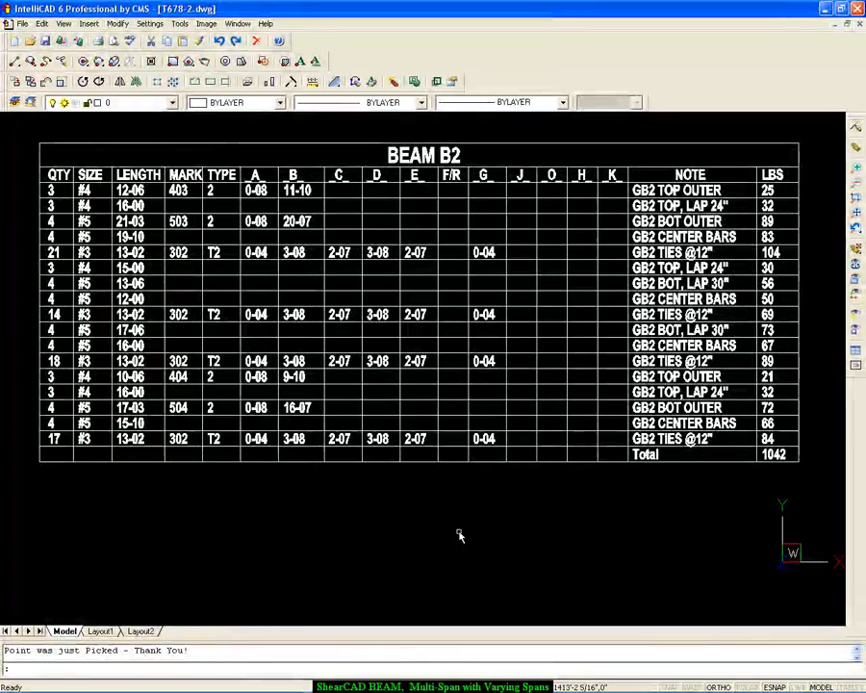
scroll(352, 523, "down", 5)
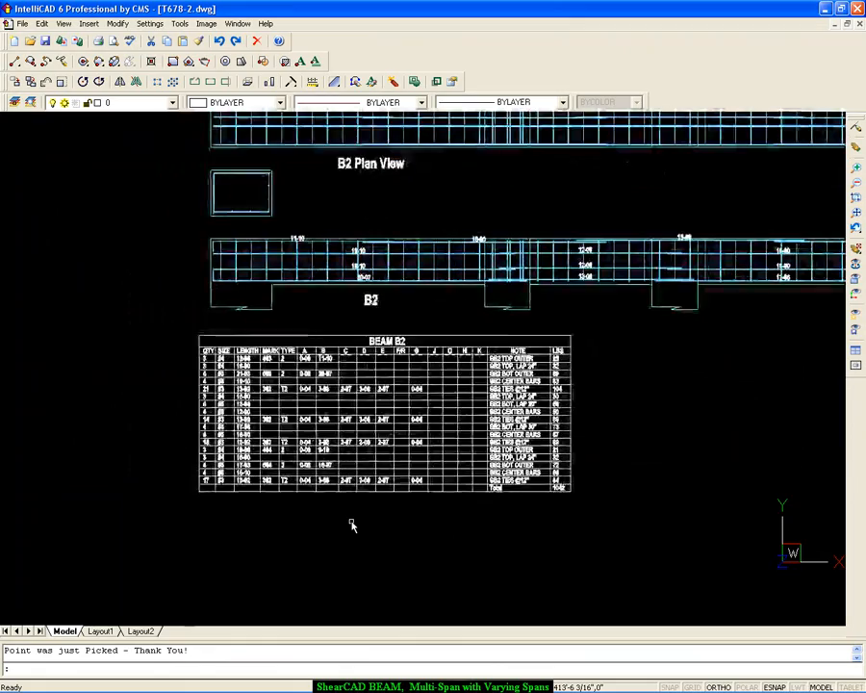
mouse_move(386, 513)
middle_mouse_down()
mouse_move(174, 391)
mouse_move(161, 399)
middle_mouse_up()
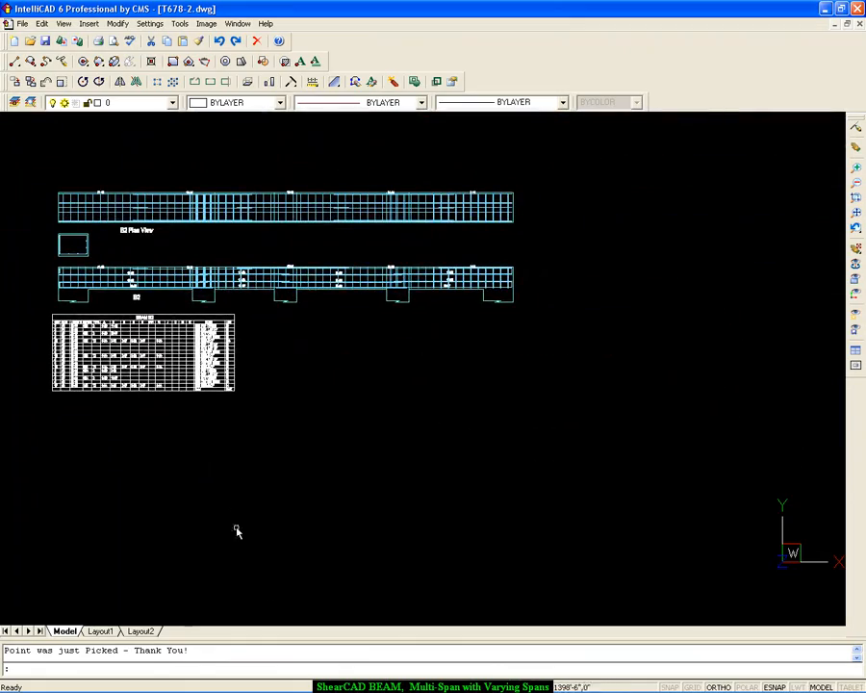
Switch to the ShearCAD bar list and start a new BEAM entry on line 45, copying the beam from line 26
left_click(412, 685)
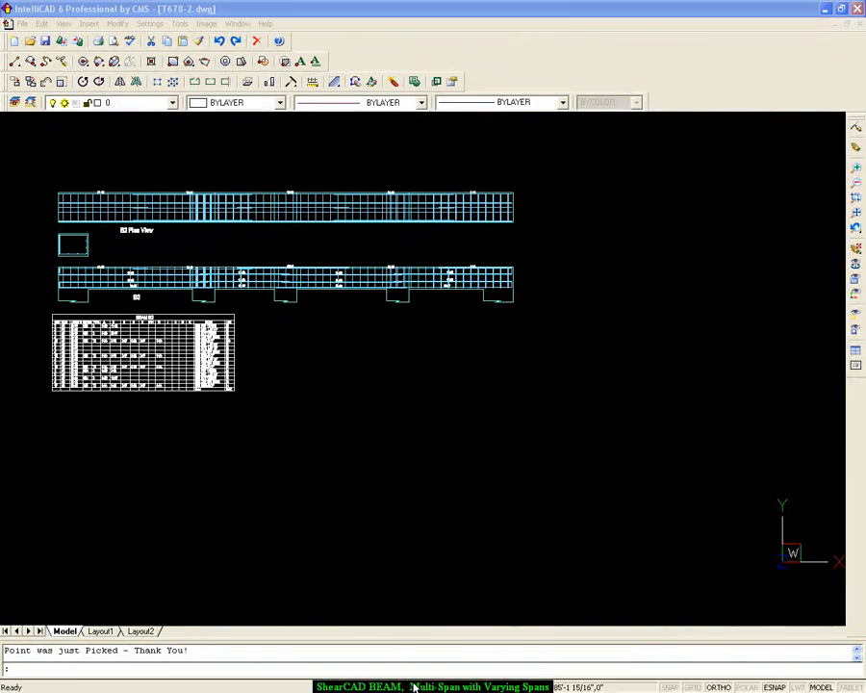
left_click(477, 562)
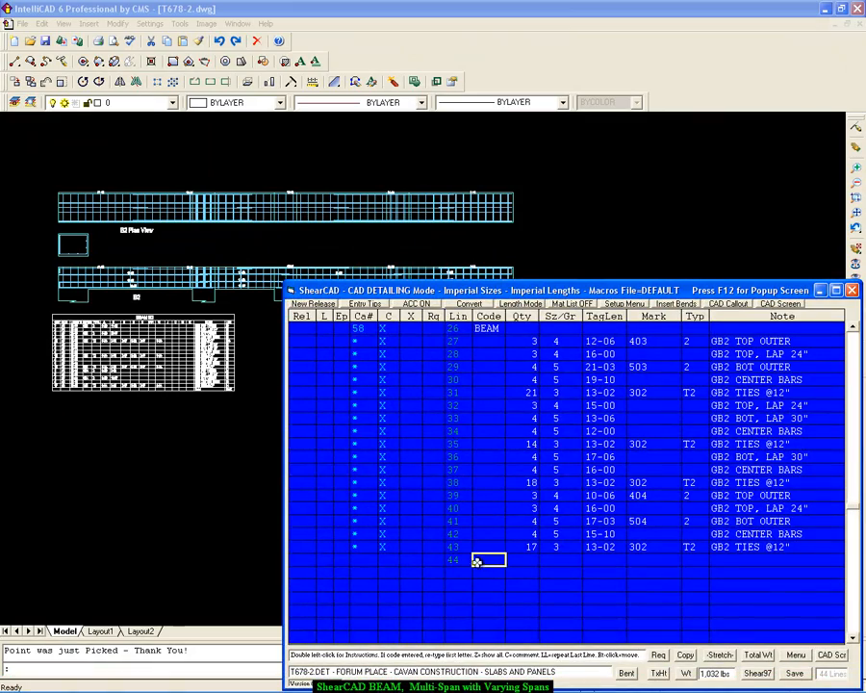
key("Return")
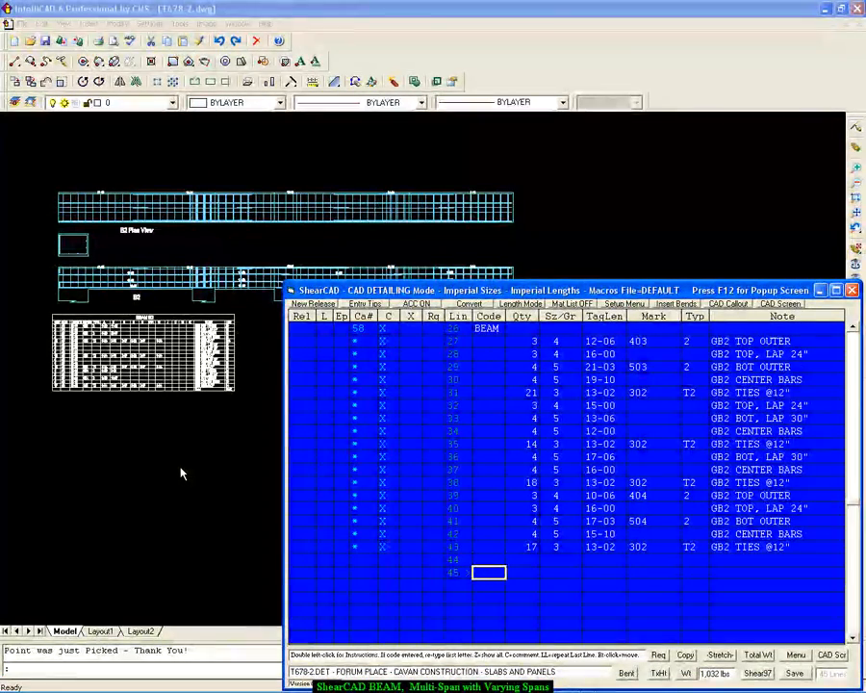
type("BE")
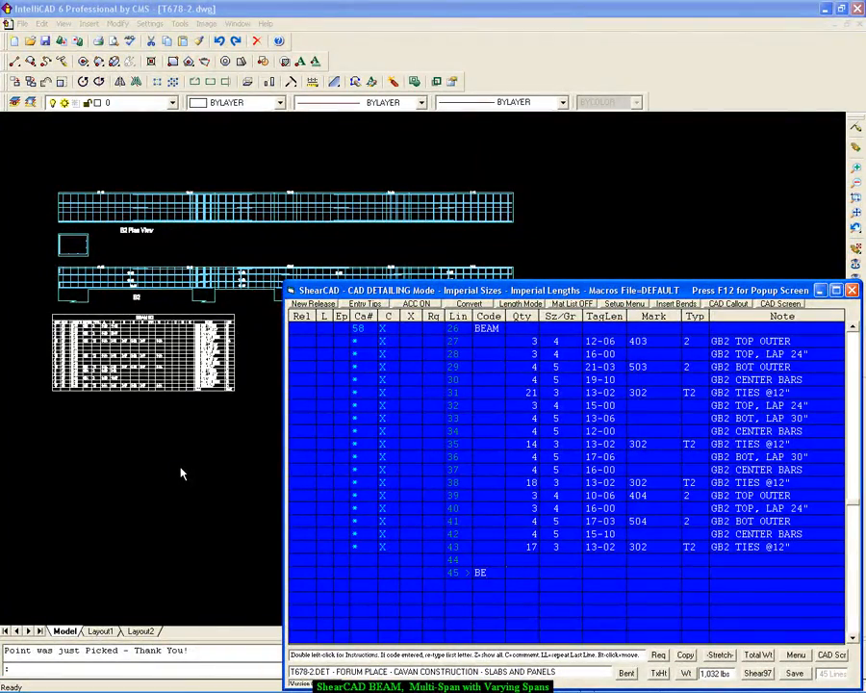
type("AM")
key("Return")
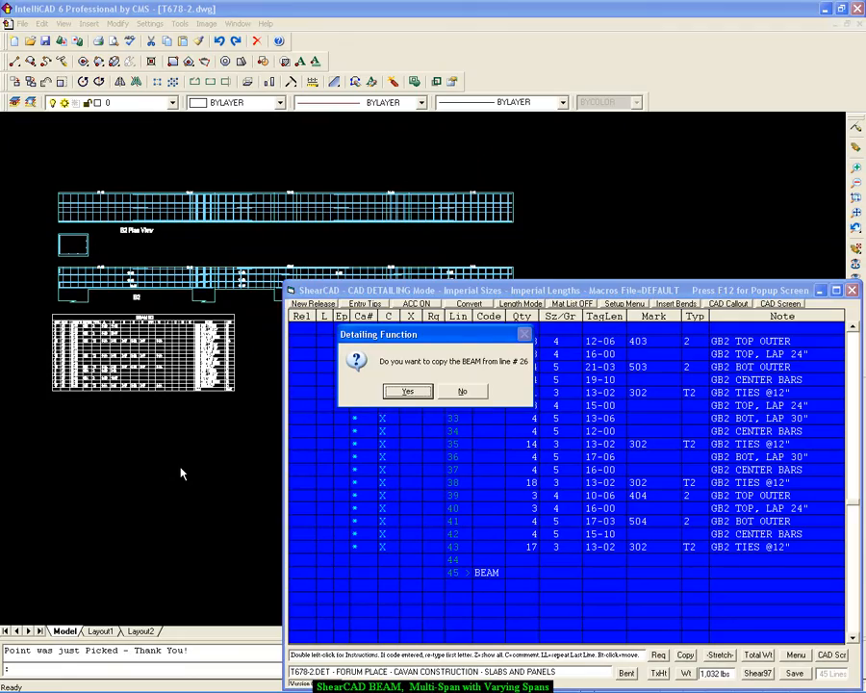
key("Return")
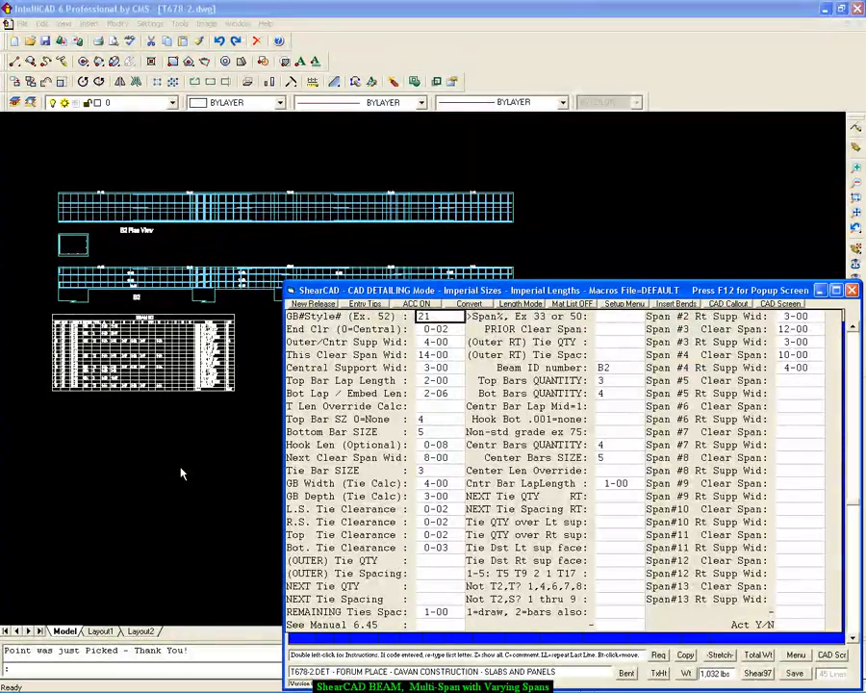
Set the copied beam's GB style number to 32
type("3")
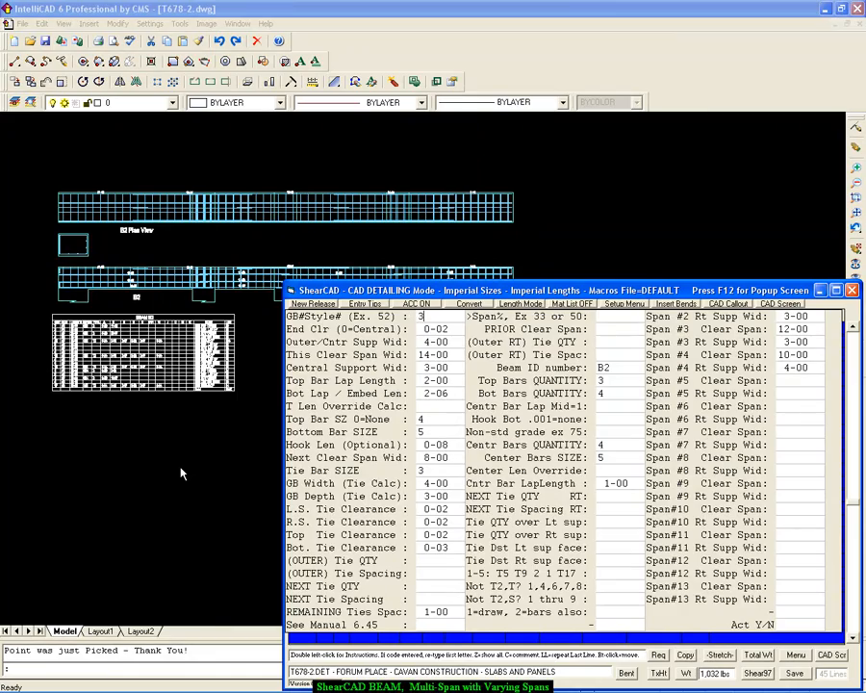
type("2")
key("Return")
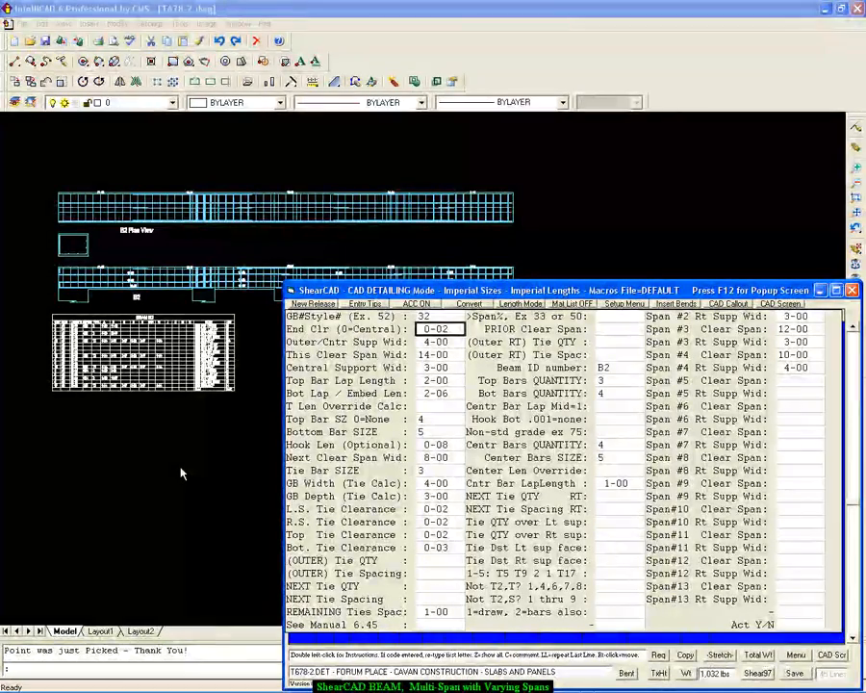
Keep the copied dimensions, bar sizes and tie settings and set the beam ID number to B3
key("Return")
key("Return")
key("Return")
key("Return")
key("Return")
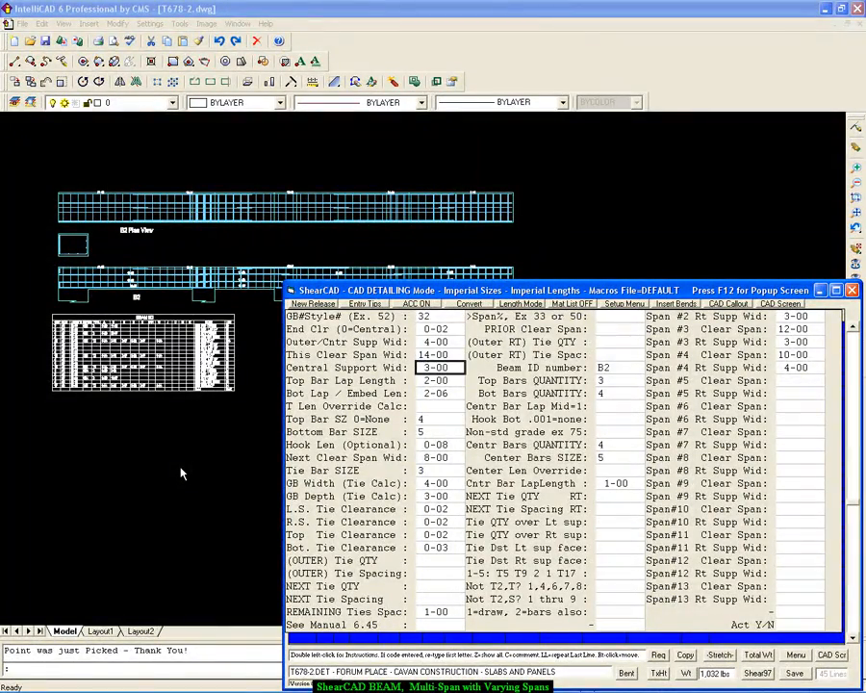
key("Return")
key("Return")
key("Return")
key("Return")
key("Return")
key("Return")
key("Return")
key("Return")
key("Return")
key("Return")
key("Return")
key("Return")
key("Return")
key("Return")
key("Return")
key("Return")
key("Return")
key("Return")
key("Return")
key("Return")
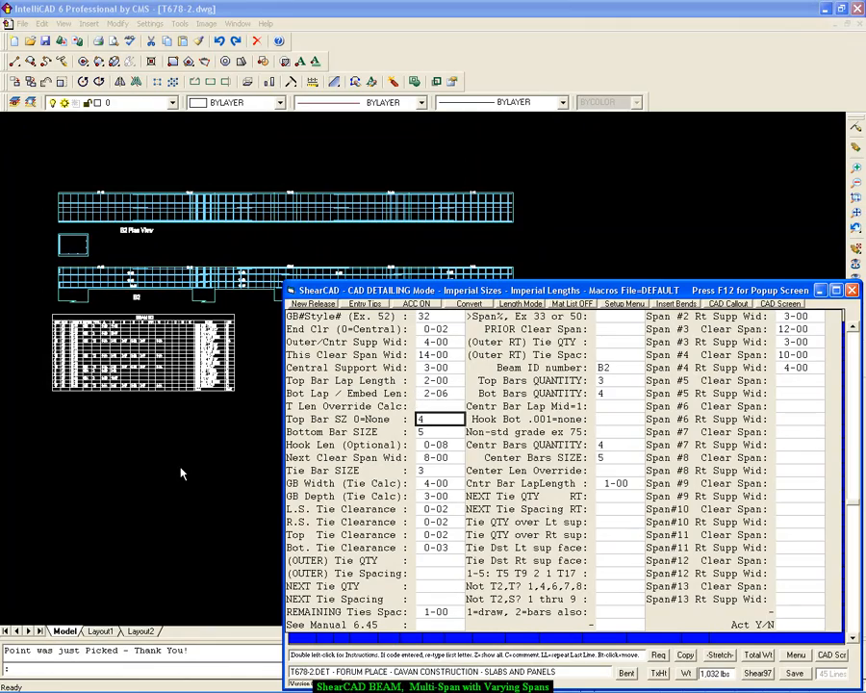
key("Return")
key("Return")
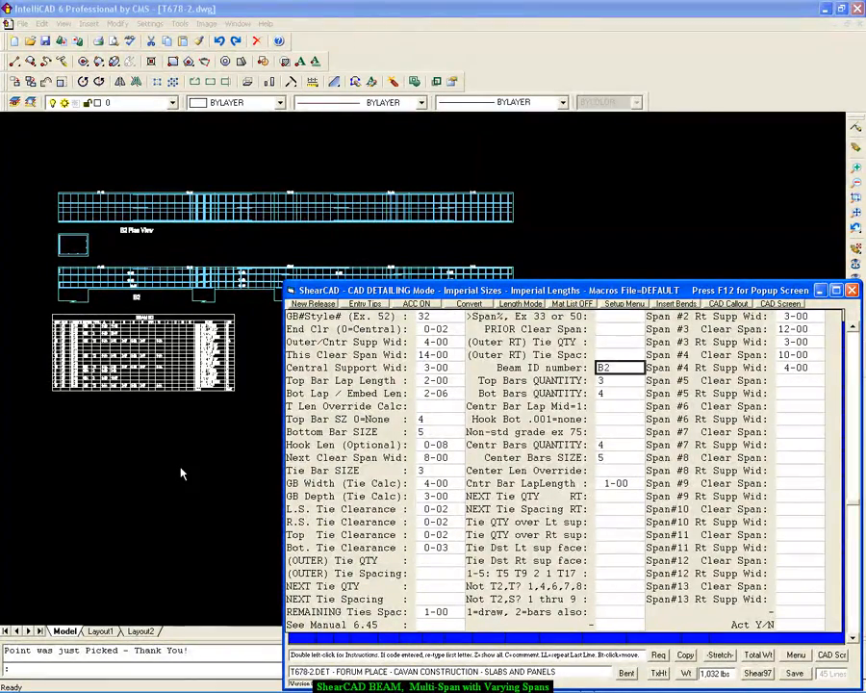
type("B")
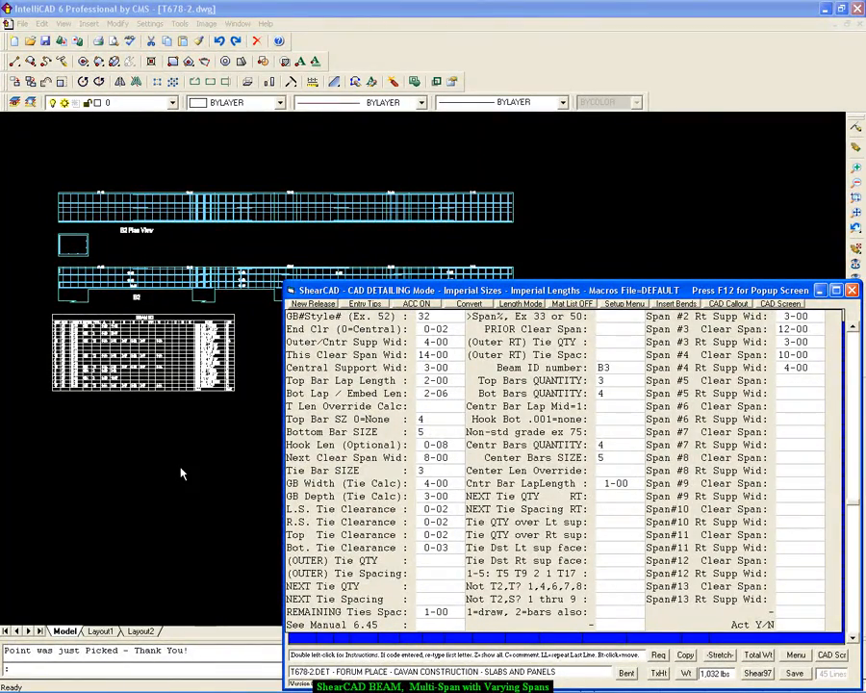
key("Return")
Keep the copied bar quantities, center bars and tie options and set the drawing option to 2 so bars are drawn also
key("Return")
key("Return")
key("Return")
key("Return")
key("Return")
key("Return")
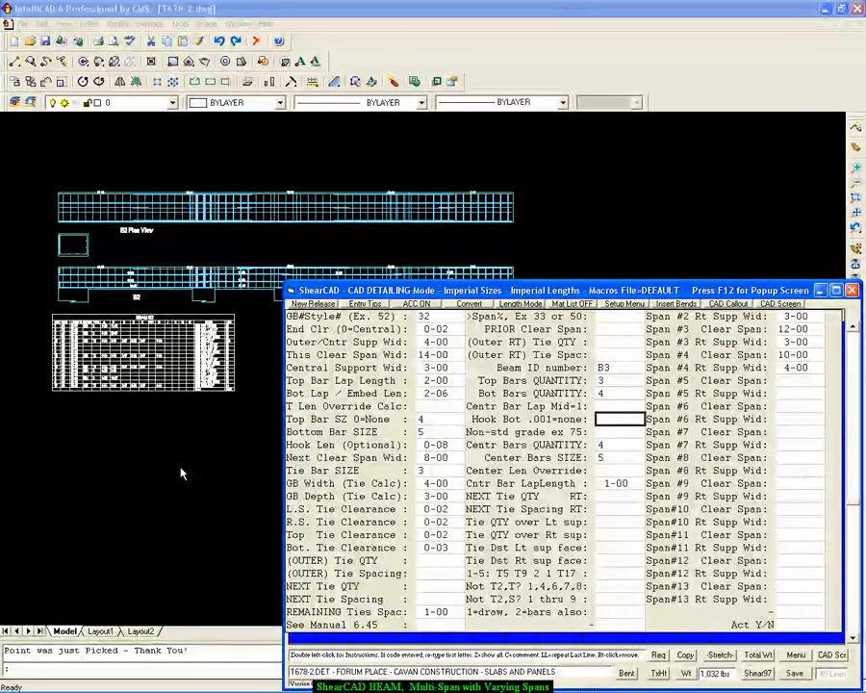
key("Return")
key("Return")
key("Return")
key("Return")
key("Return")
key("Return")
key("Return")
key("Return")
key("Return")
key("Return")
key("Return")
key("Return")
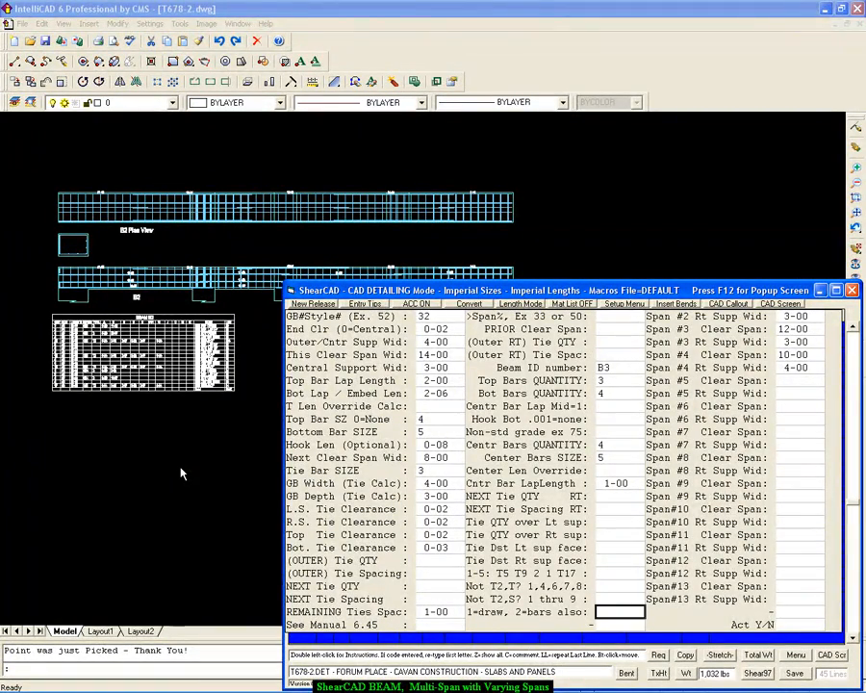
type("2")
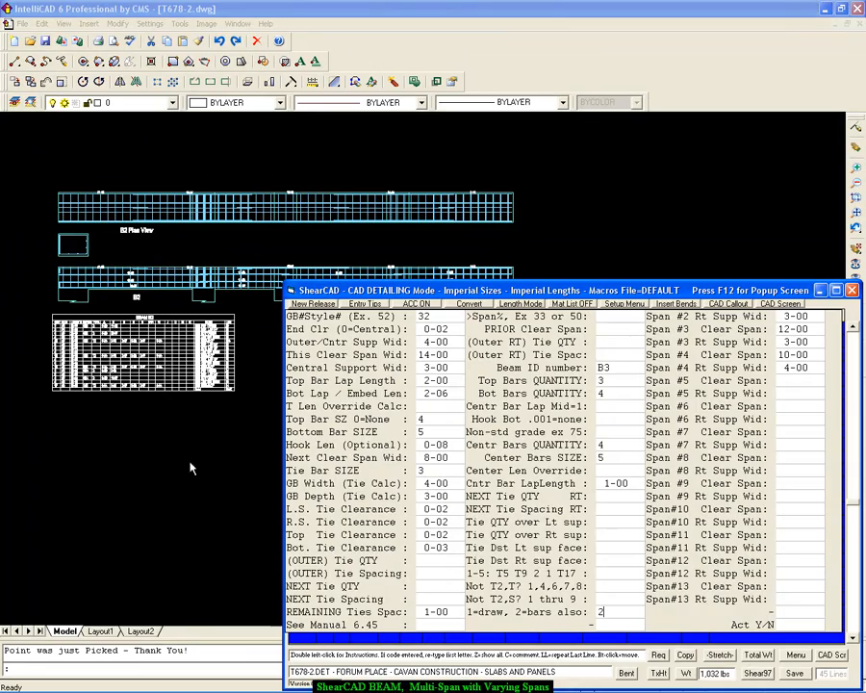
Keep the copied span and support widths and accept the B3 beam entry
key("Return")
key("Return")
key("Return")
key("Return")
key("Return")
key("Return")
key("Return")
key("Return")
key("Return")
key("Return")
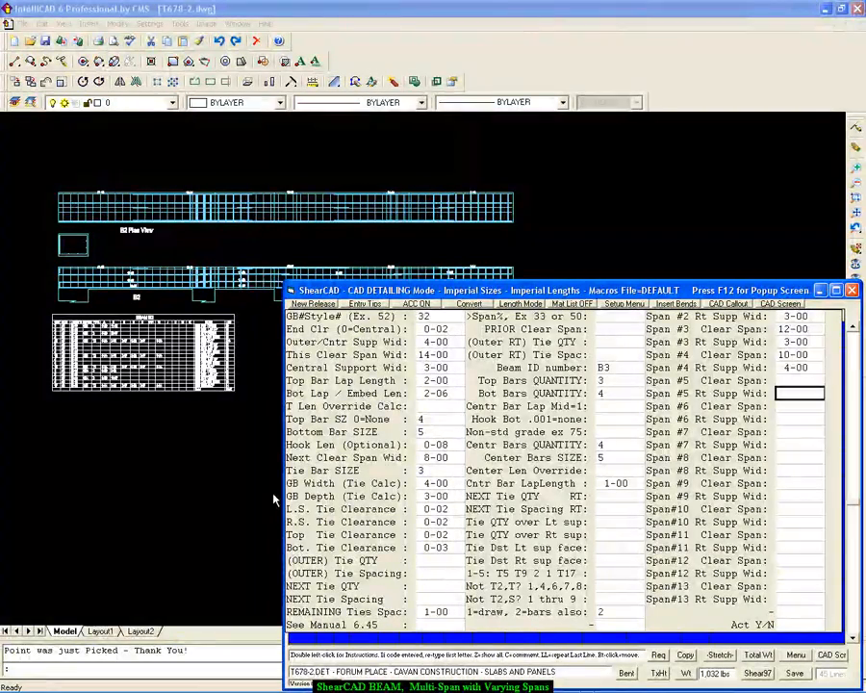
type("Y")
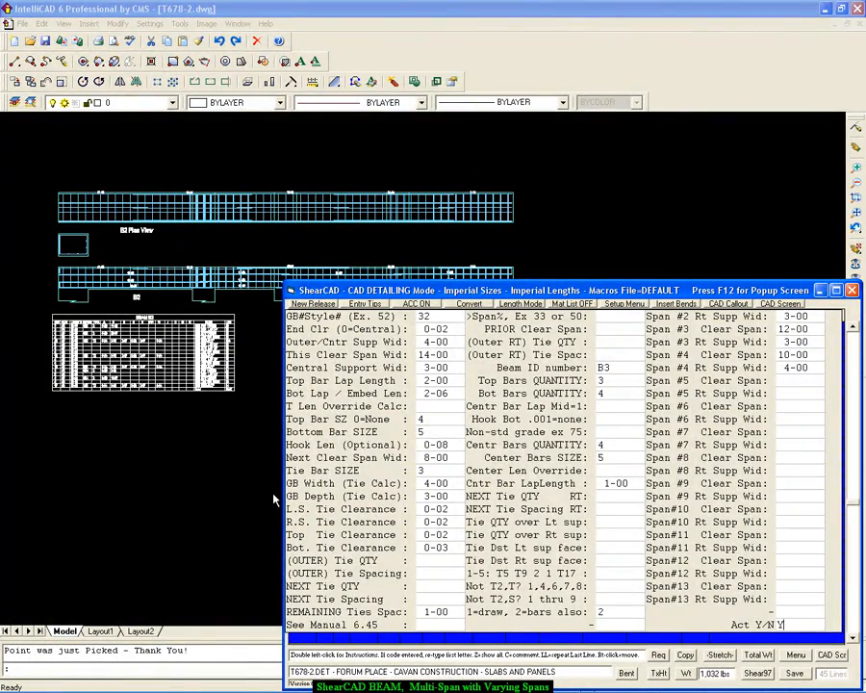
key("Return")
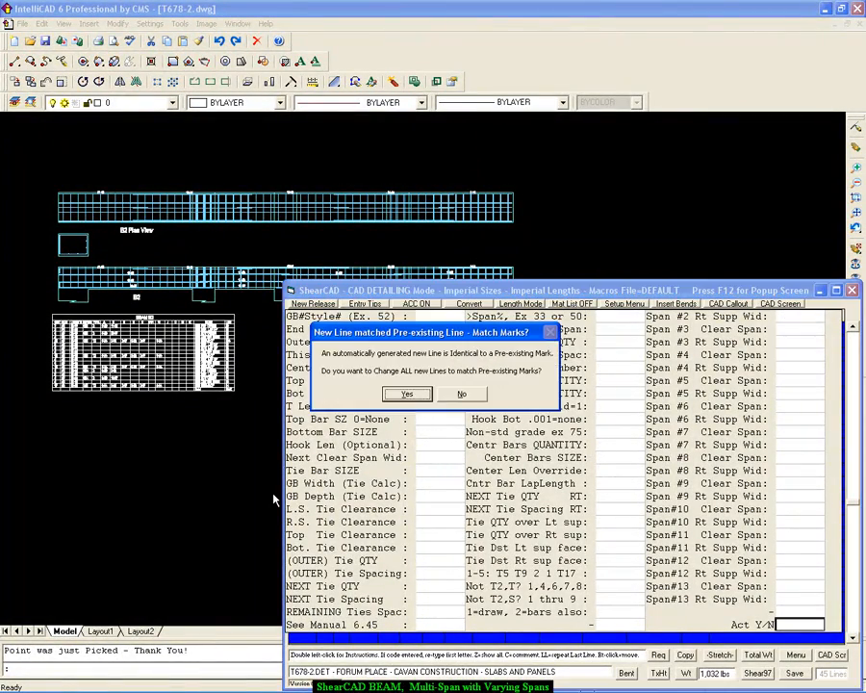
Decline matching the new lines to pre-existing marks and place the B3 drawing below the BEAM B2 schedule
left_click(462, 394)
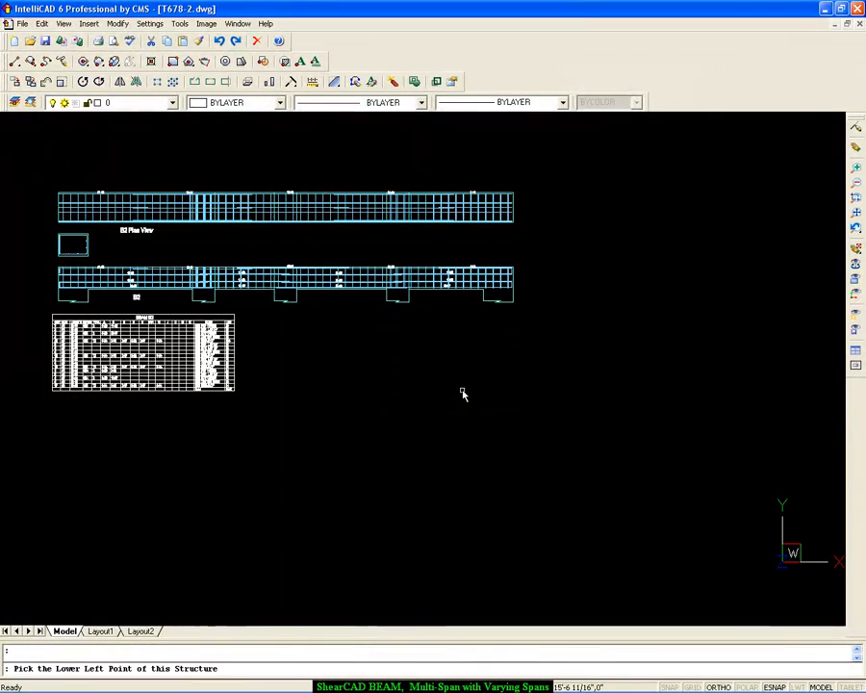
left_click(60, 545)
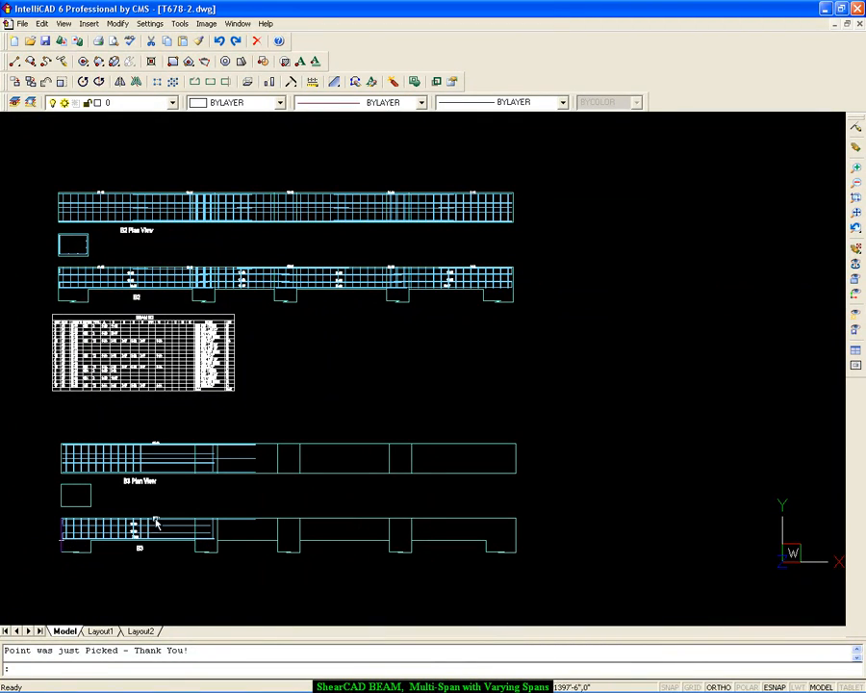
mouse_move(263, 423)
middle_mouse_down()
mouse_move(323, 280)
mouse_move(361, 271)
middle_mouse_up()
scroll(325, 287, "up", 2)
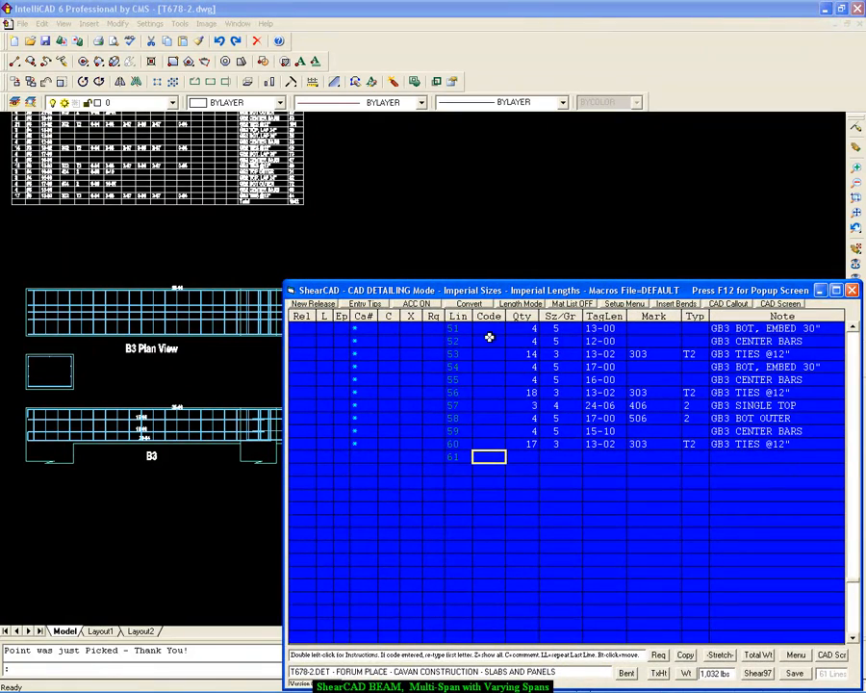
Insert six blank lines above the B3 BEAM entry on line 45 of the bar list
key("Page_Up")
key("End")
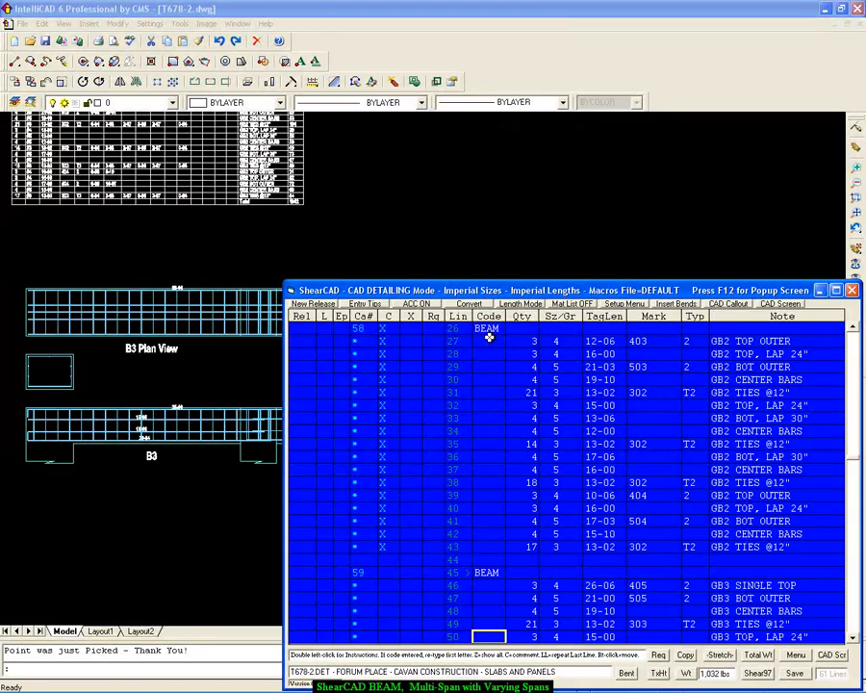
key("Up")
key("Up")
key("Up")
key("Up")
key("Up")
key("Left")
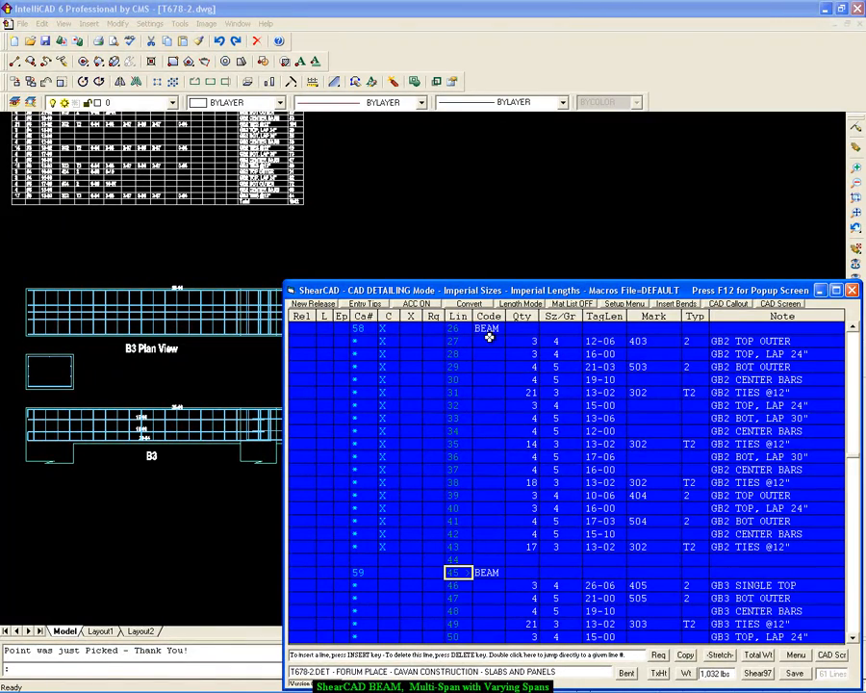
key("Insert")
key("Insert")
key("Insert")
key("Insert")
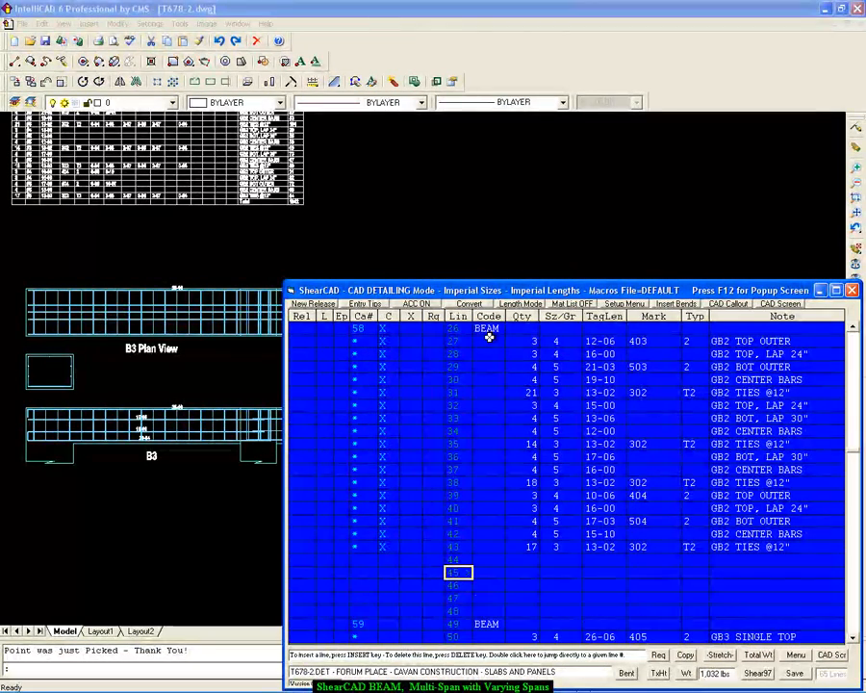
key("Insert")
key("Page_Down")
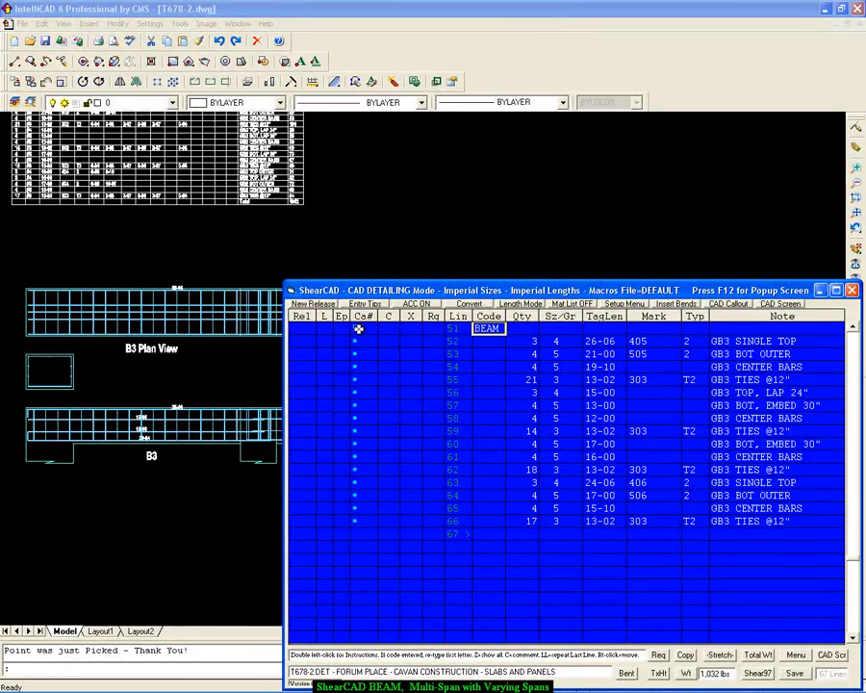
Create a bend/bar schedule callout with quantity for lines 51 to 66, titled BEAM B3, and place it below the B3 elevation
double_click(355, 330)
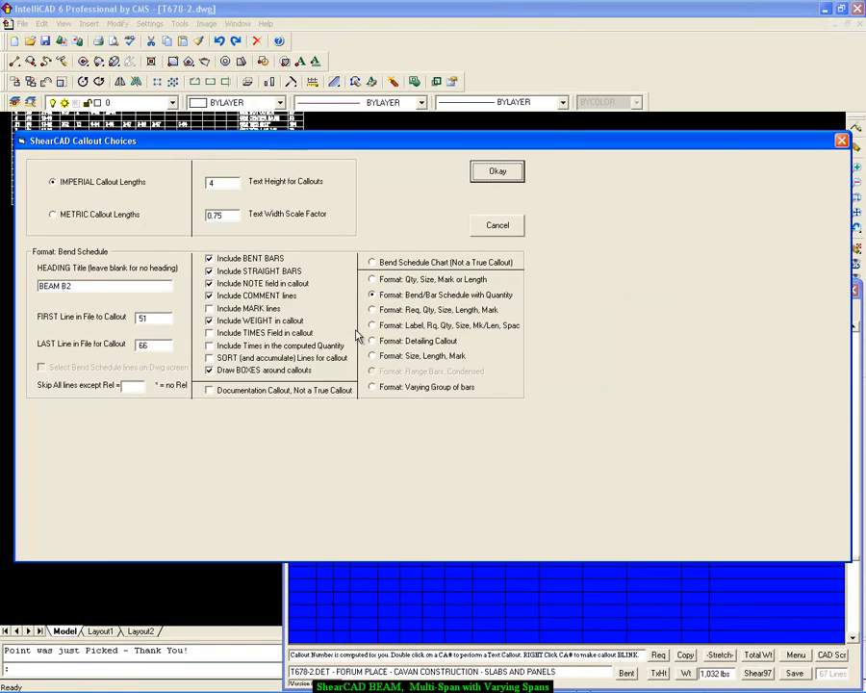
left_click(92, 286)
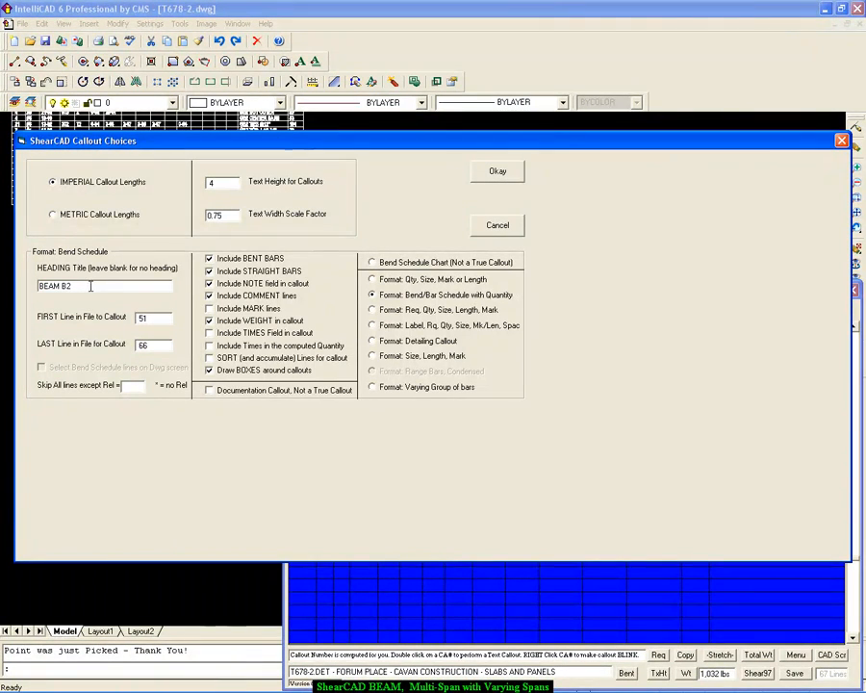
key("BackSpace")
type("3")
left_click(498, 172)
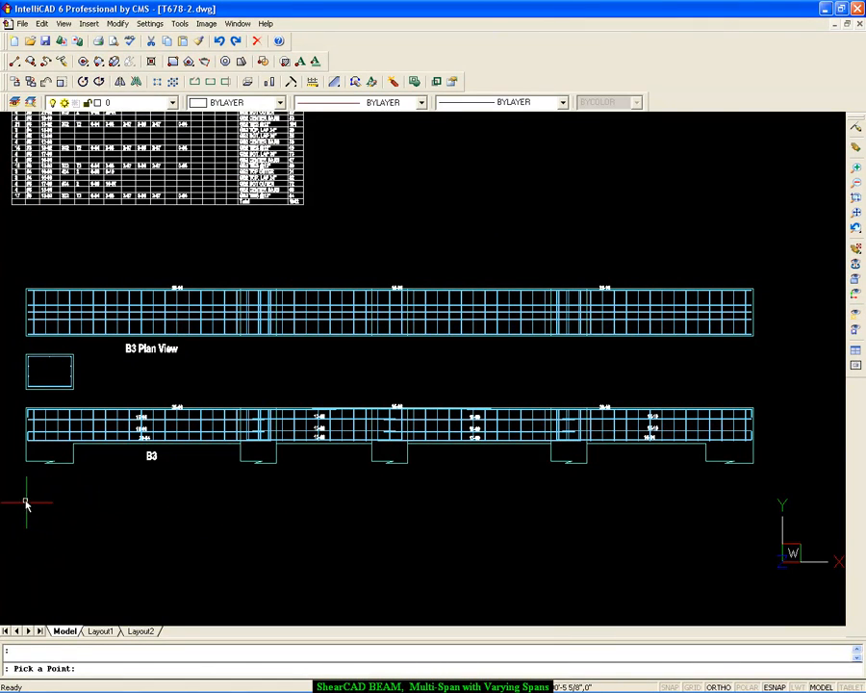
left_click(26, 499)
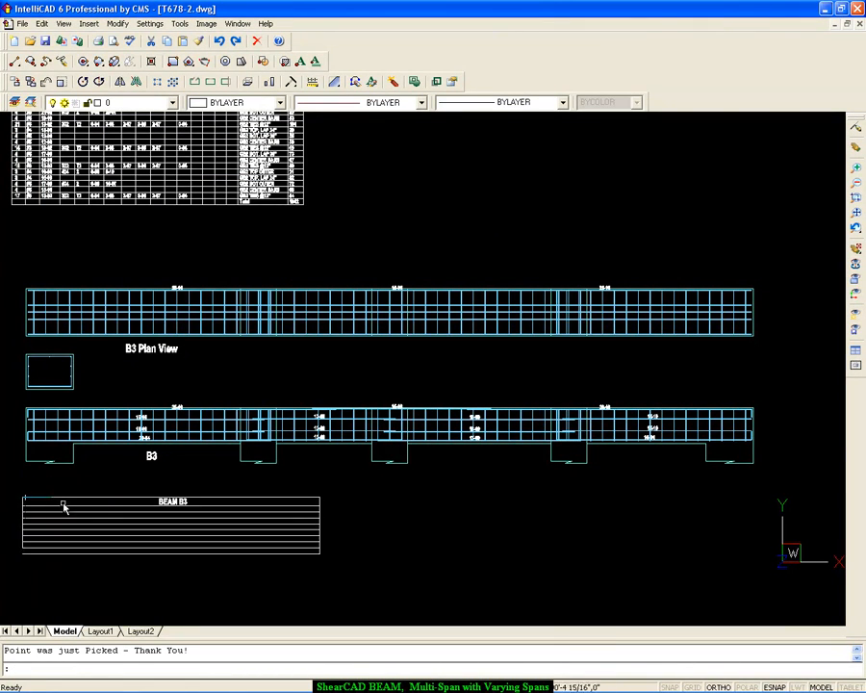
Examine the BEAM B3 schedule's bar quantities, sizes, lengths, marks and weights
middle_click_drag(209, 434, 369, 249)
scroll(375, 315, "up", 2)
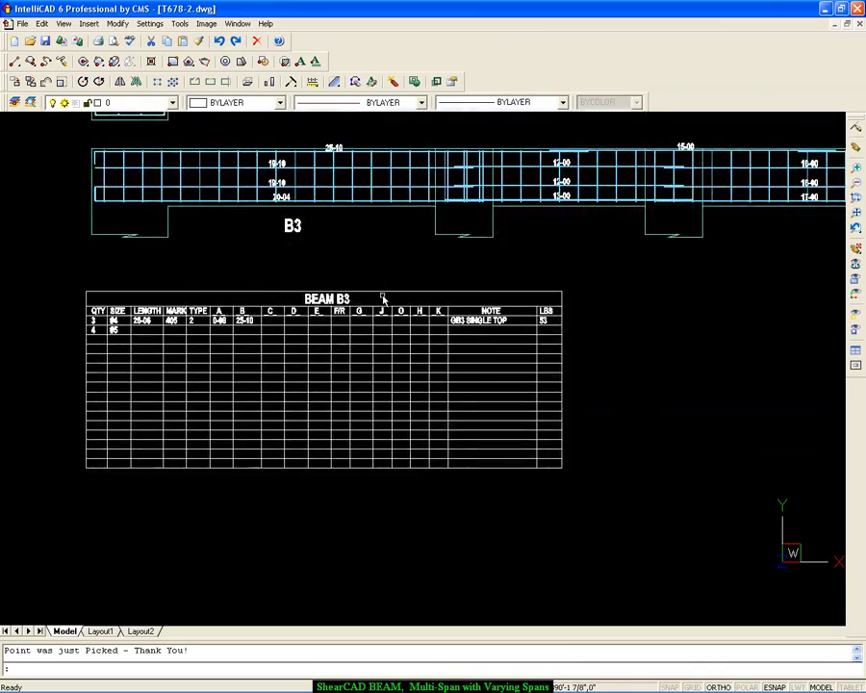
mouse_move(379, 316)
middle_mouse_down()
mouse_move(407, 232)
mouse_move(497, 246)
middle_mouse_up()
scroll(403, 240, "up", 2)
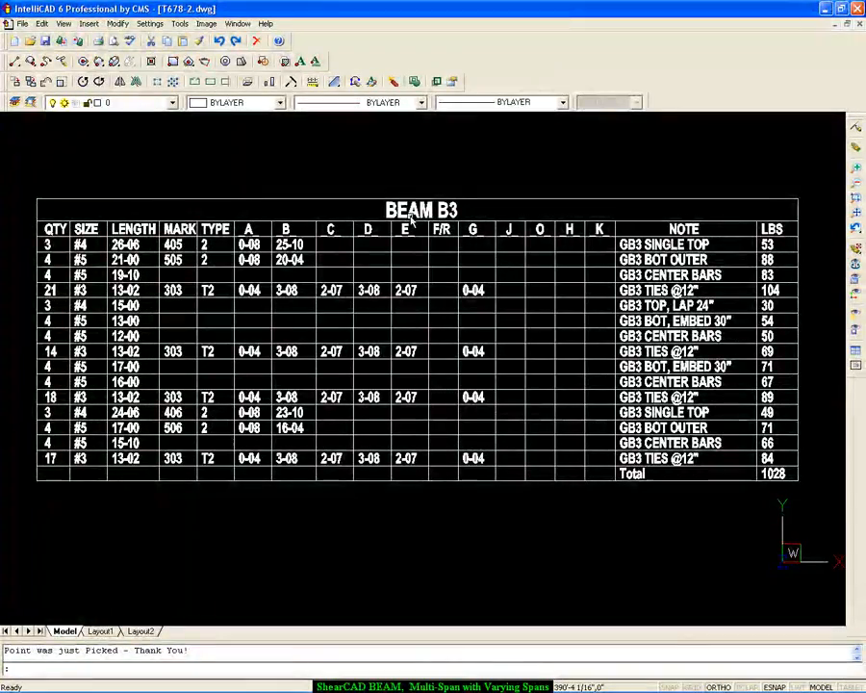
scroll(411, 219, "down", 3)
Examine the bars in the B3 elevation, including the top bar lap in the second span
middle_click_drag(442, 197, 329, 354)
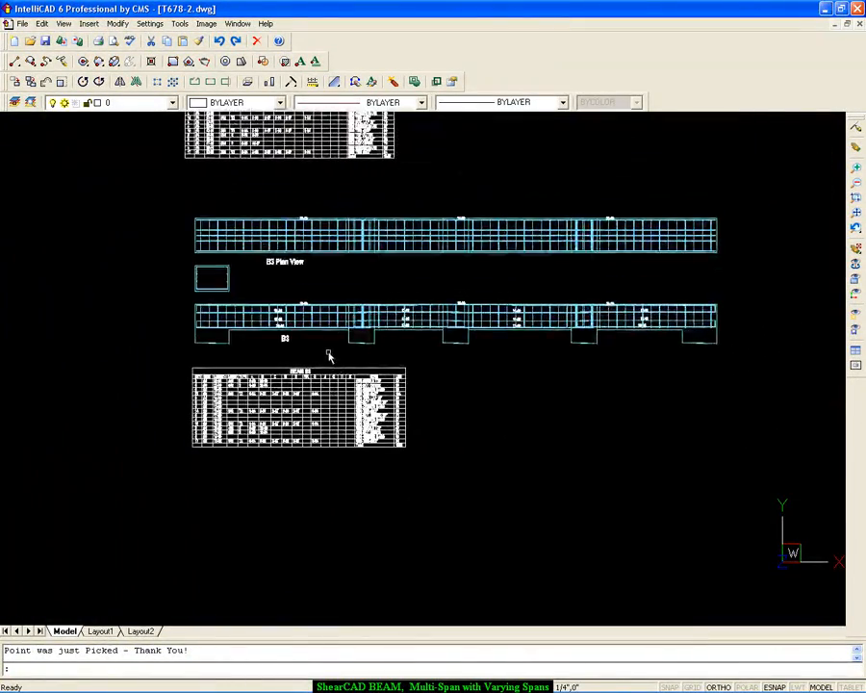
scroll(329, 349, "up", 2)
scroll(290, 344, "up", 2)
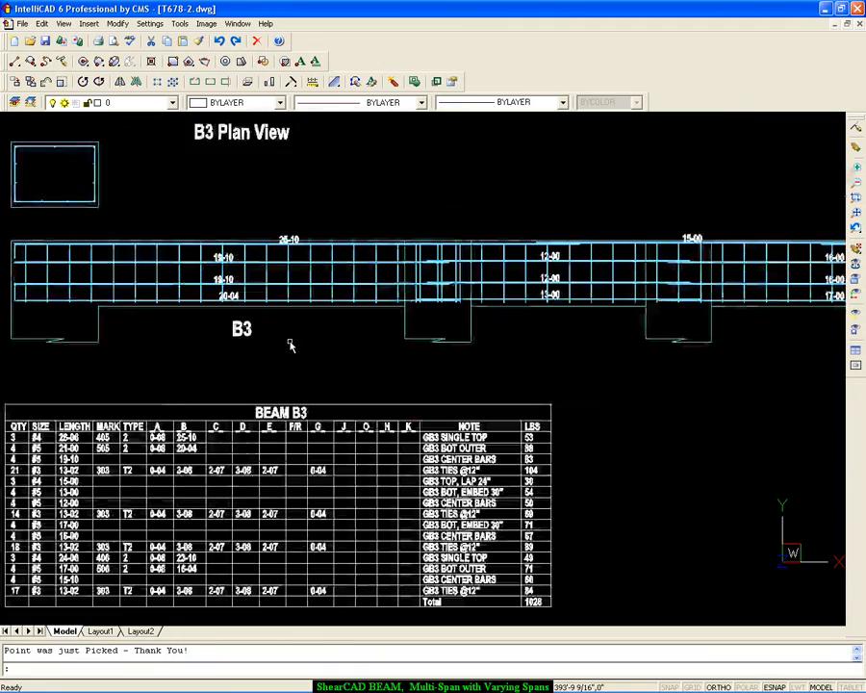
mouse_move(315, 302)
middle_mouse_down()
mouse_move(313, 329)
mouse_move(241, 387)
middle_mouse_up()
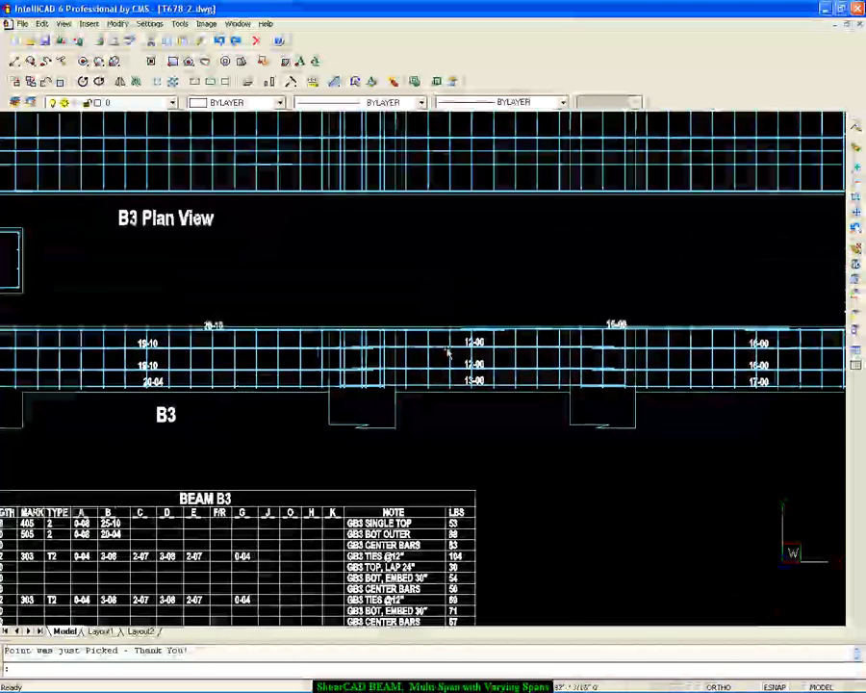
middle_click_drag(446, 351, 555, 368)
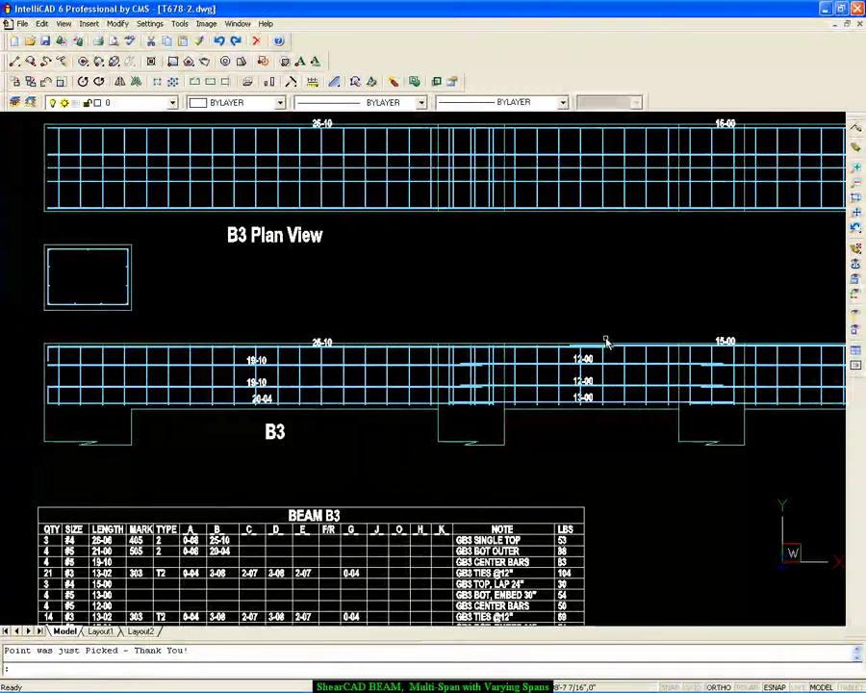
scroll(606, 342, "up", 6)
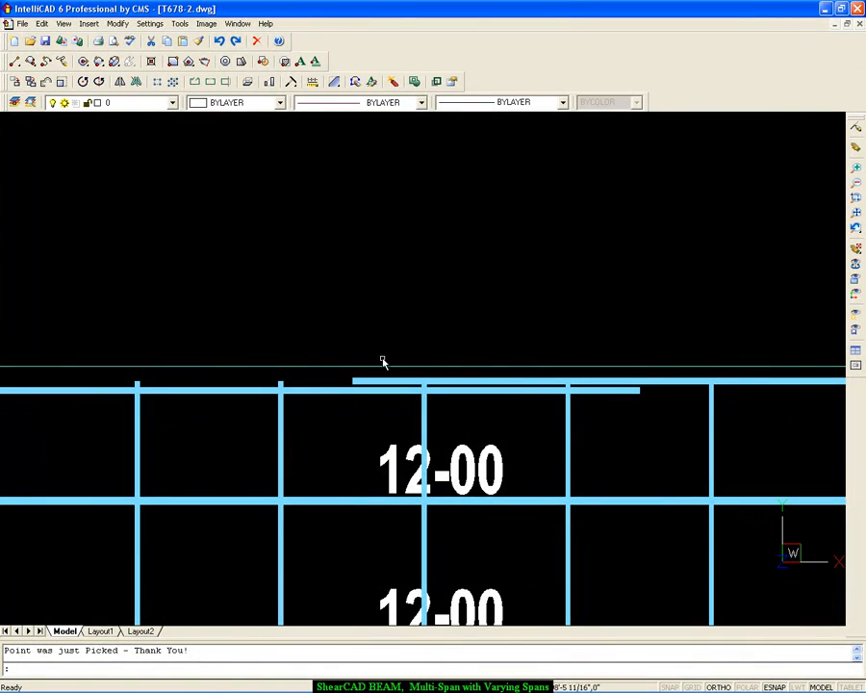
scroll(386, 419, "down", 8)
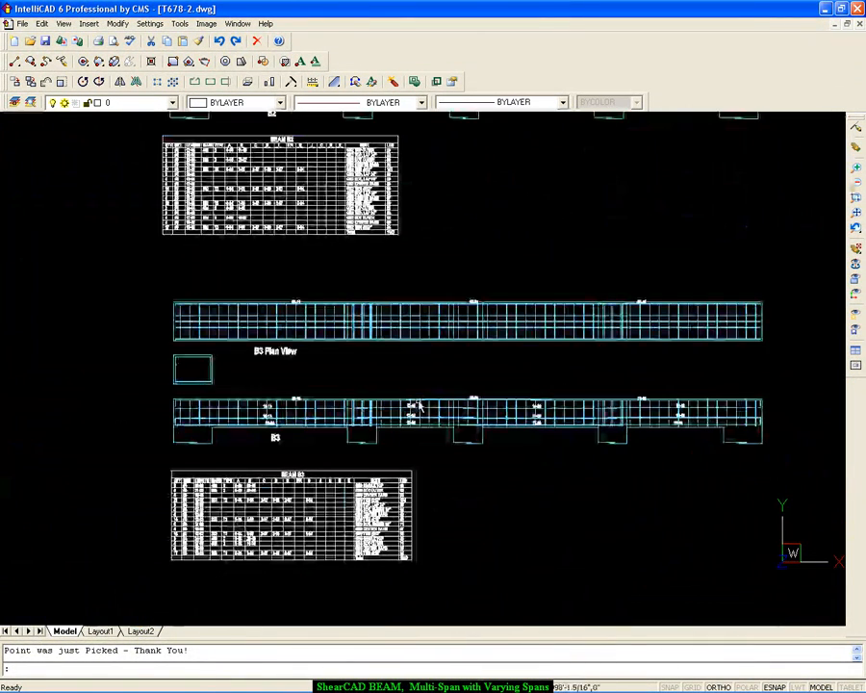
scroll(434, 395, "down", 5)
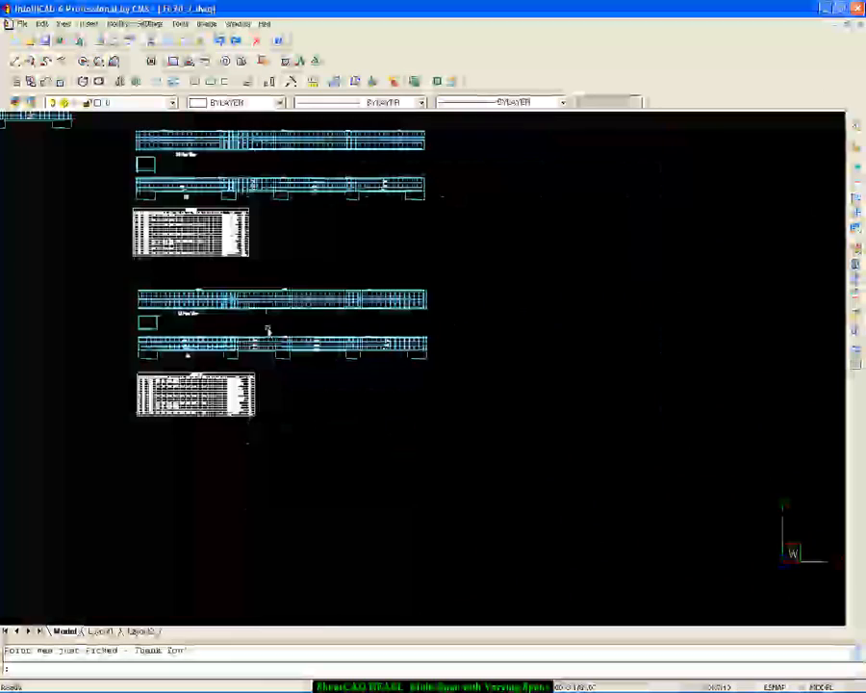
mouse_move(259, 280)
middle_mouse_down()
mouse_move(191, 257)
mouse_move(192, 278)
mouse_move(130, 266)
middle_mouse_up()
scroll(191, 277, "down", 2)
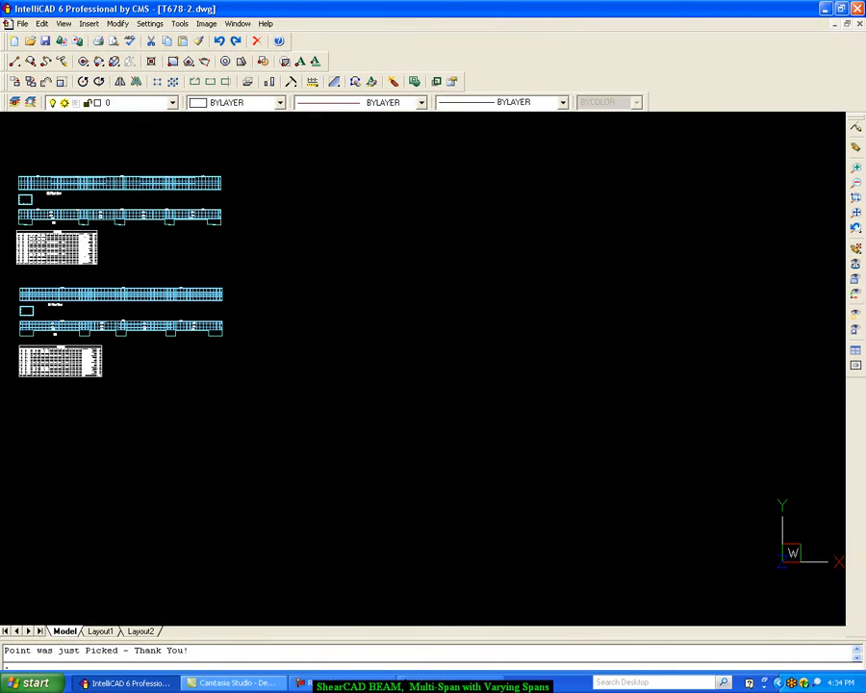
left_click(445, 685)
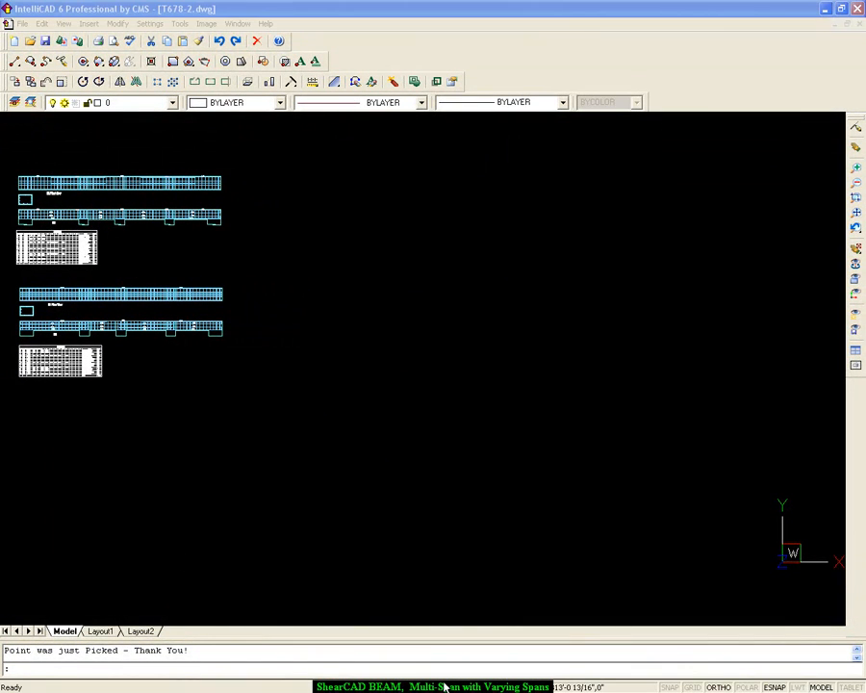